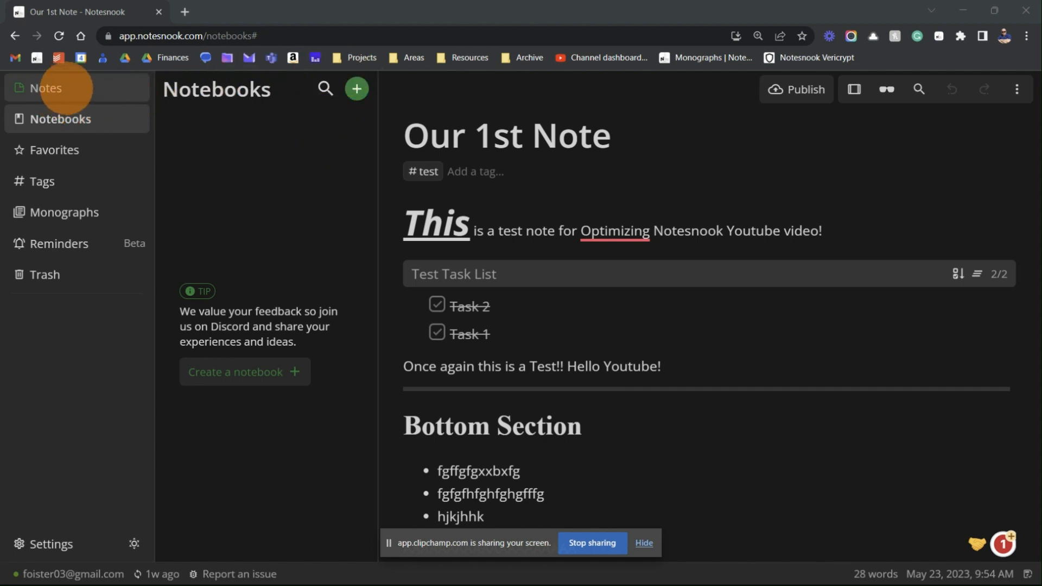
# Step: Create a notebook titled TEST NOTEBOOK, leaving the description empty and entering TEST as the topic
pyautogui.click(66, 88)
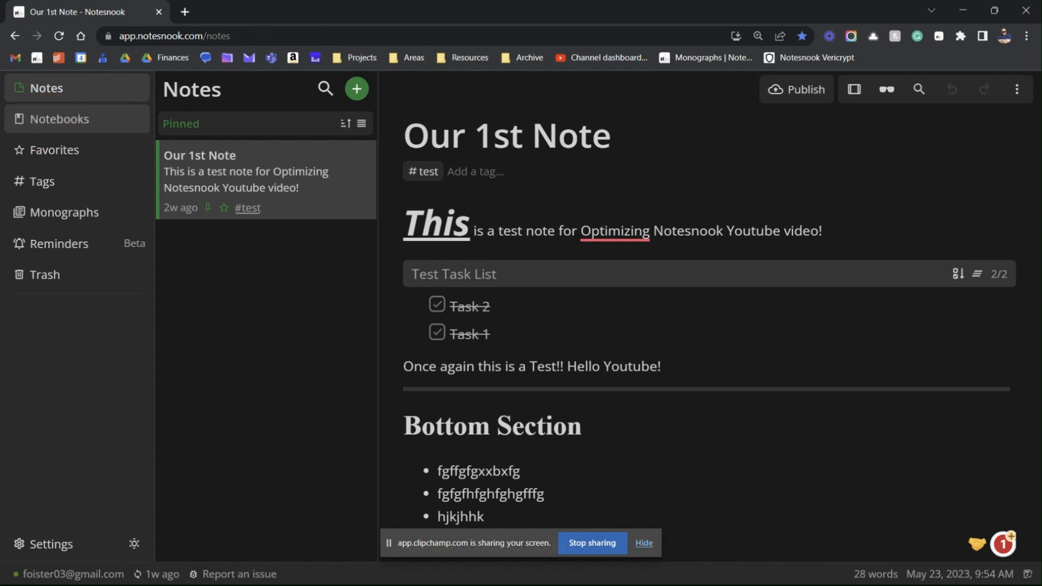
pyautogui.click(81, 118)
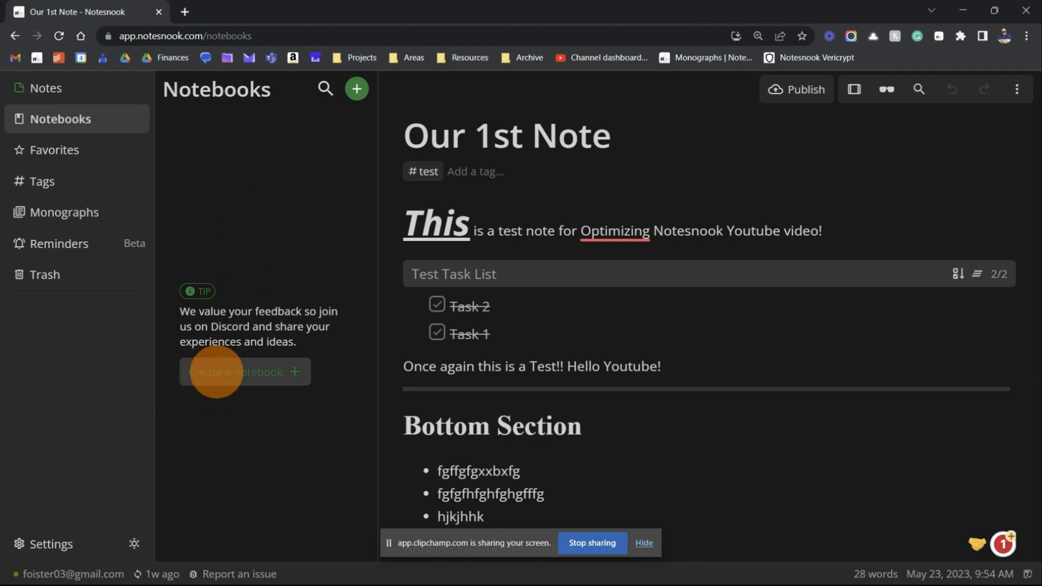
pyautogui.click(217, 372)
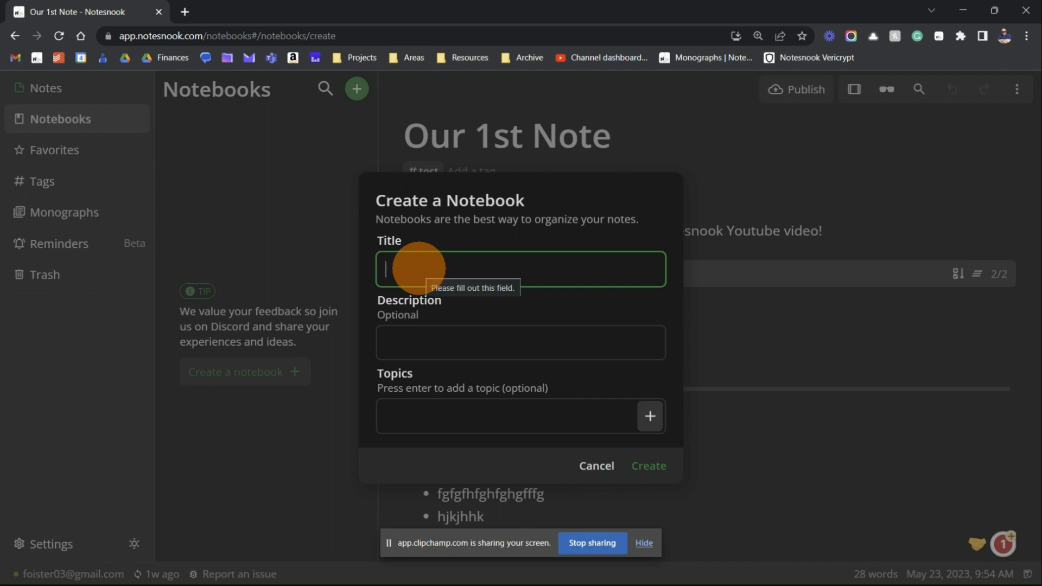
pyautogui.write('TEST')
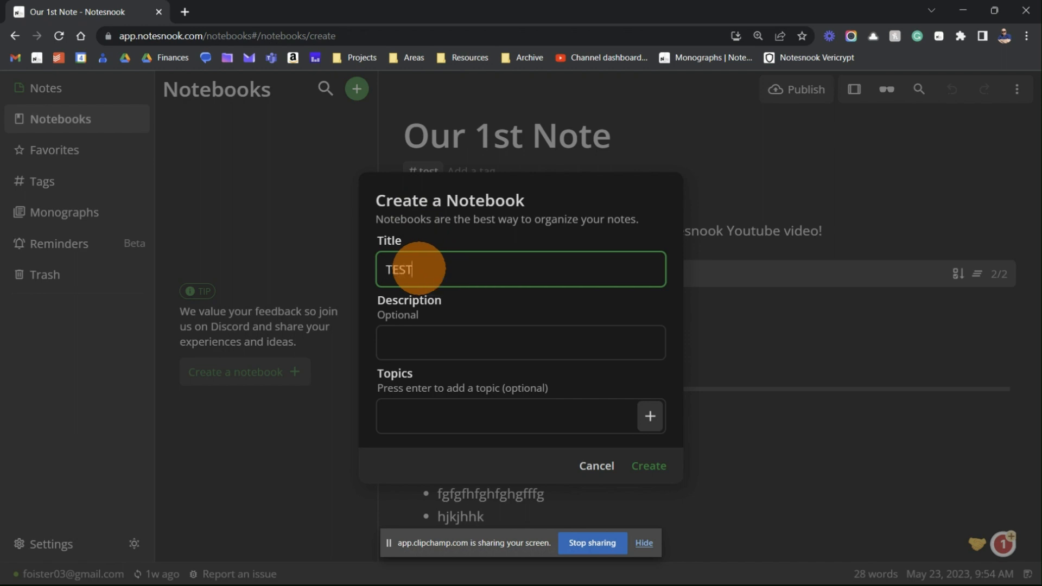
pyautogui.write(' NOTEBOOK')
pyautogui.click(407, 334)
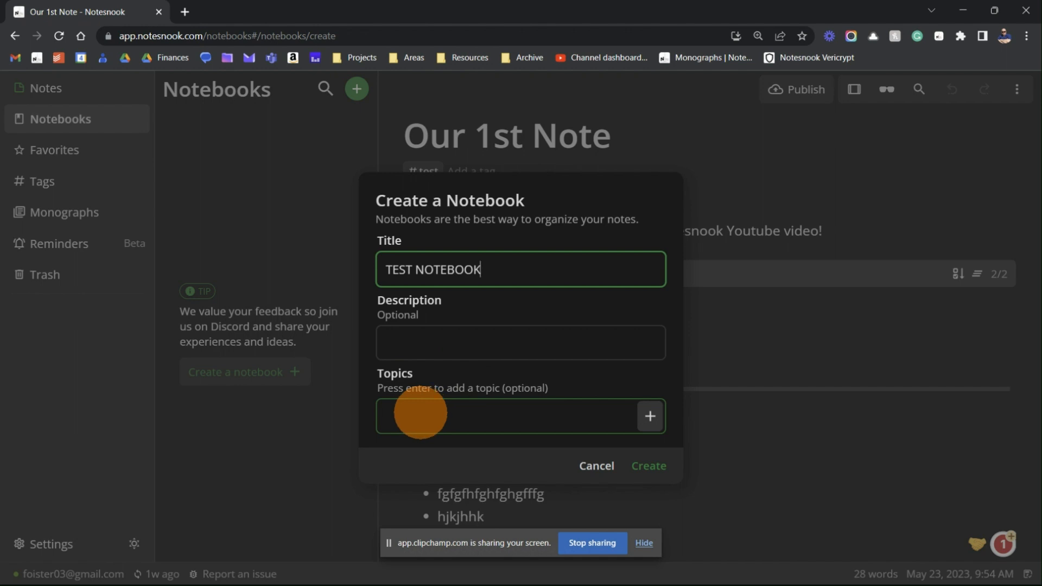
pyautogui.click(420, 413)
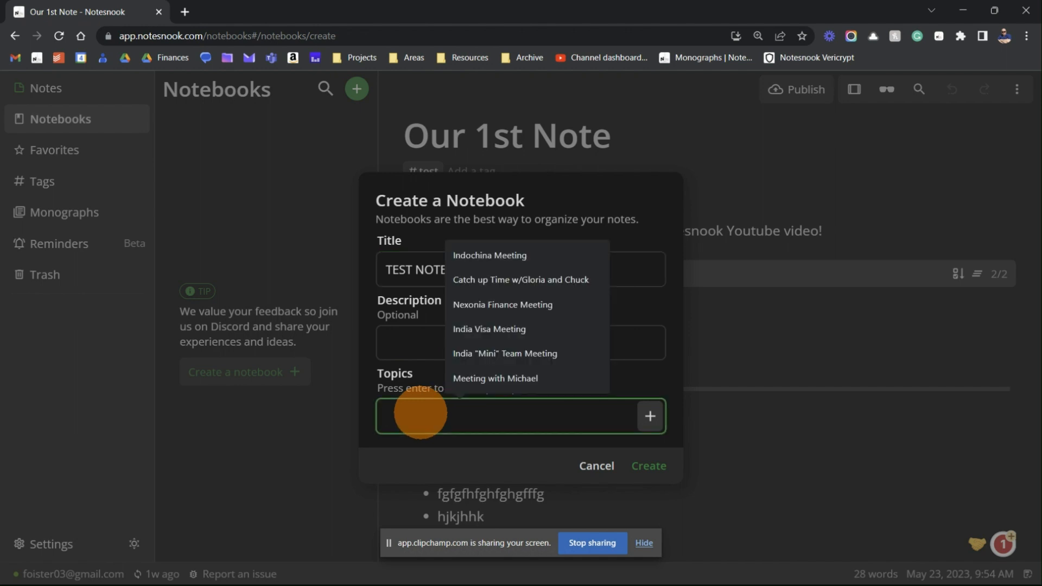
pyautogui.write('TEST')
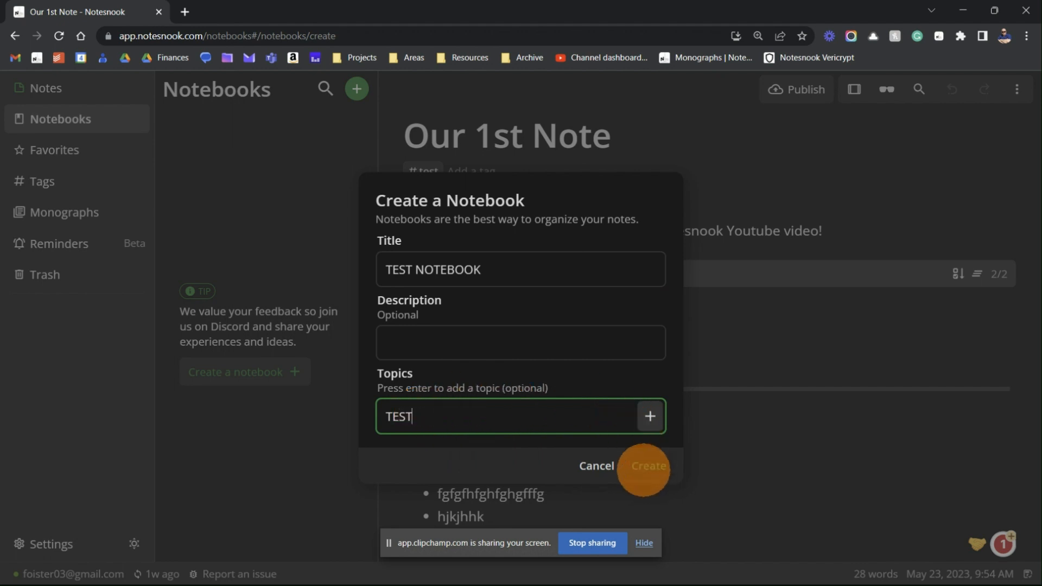
pyautogui.click(645, 466)
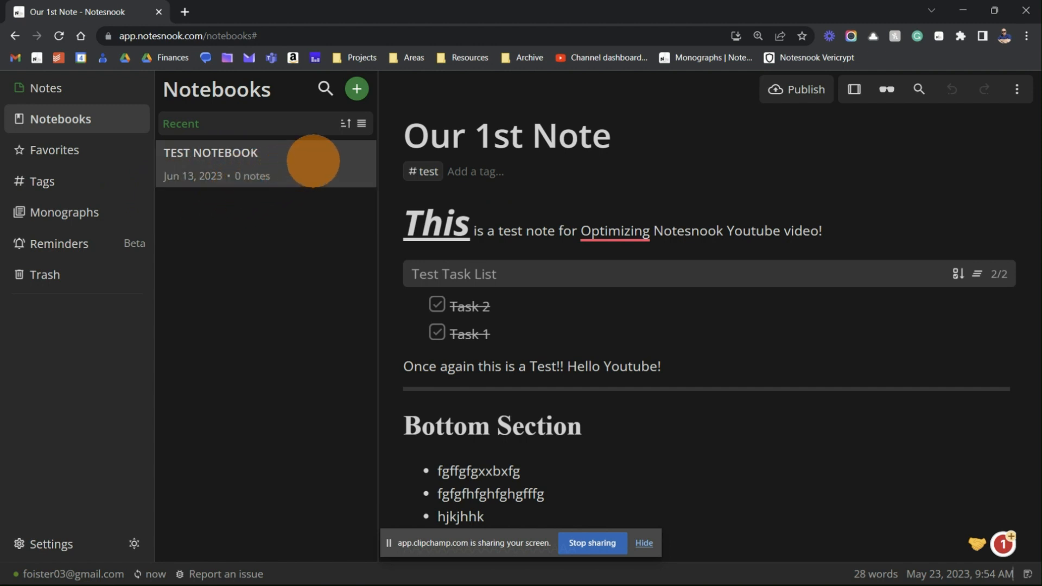
# Step: Open TEST NOTEBOOK and create a topic titled TEST in it
pyautogui.click(310, 162)
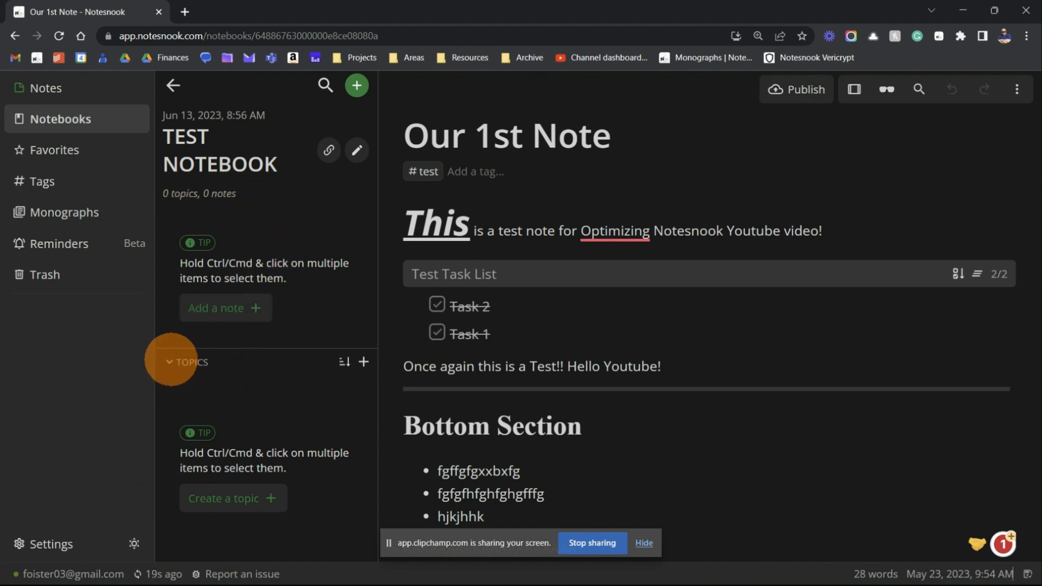
pyautogui.click(174, 360)
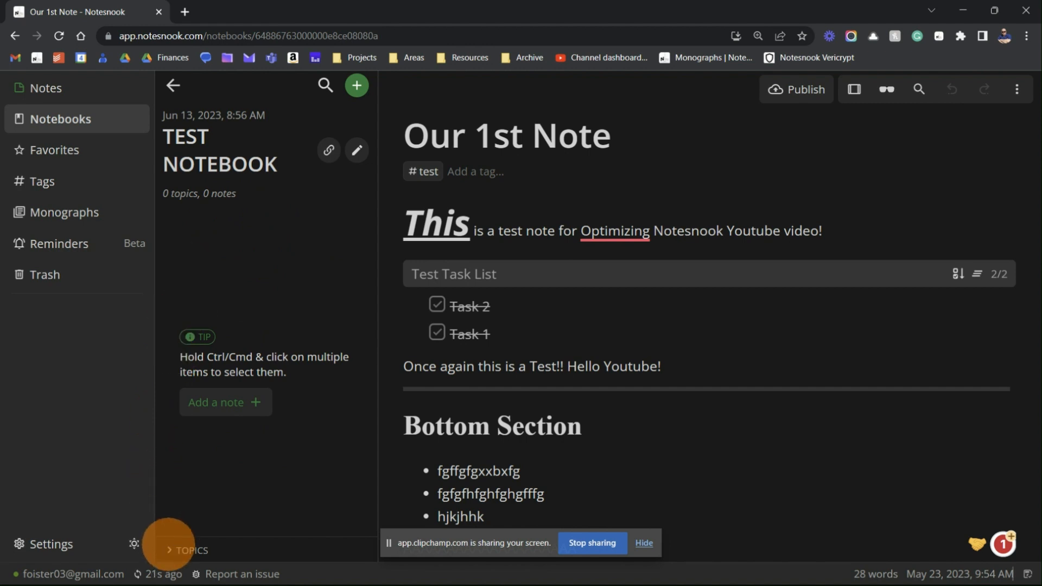
pyautogui.click(173, 545)
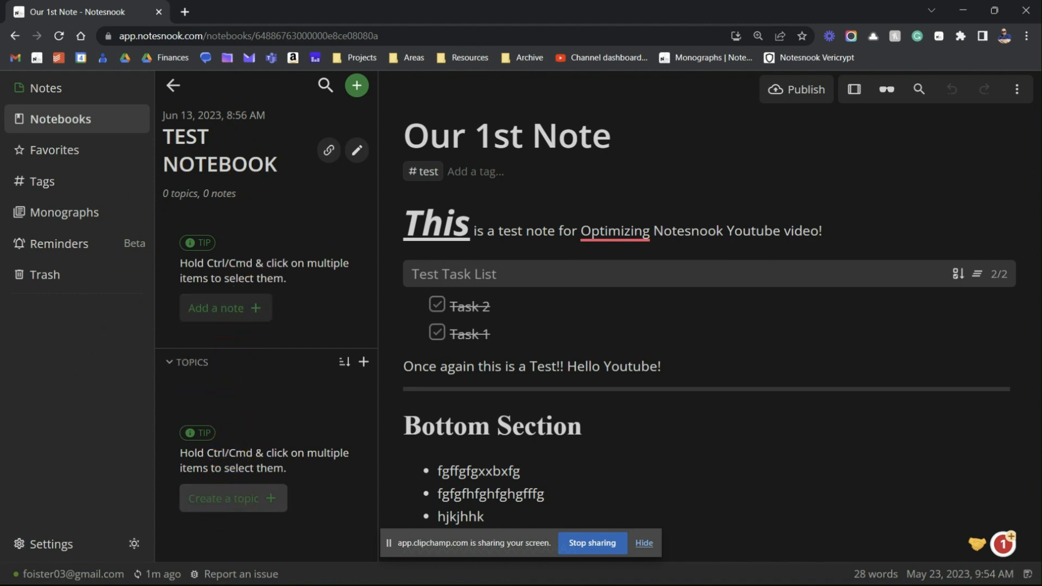
pyautogui.click(223, 499)
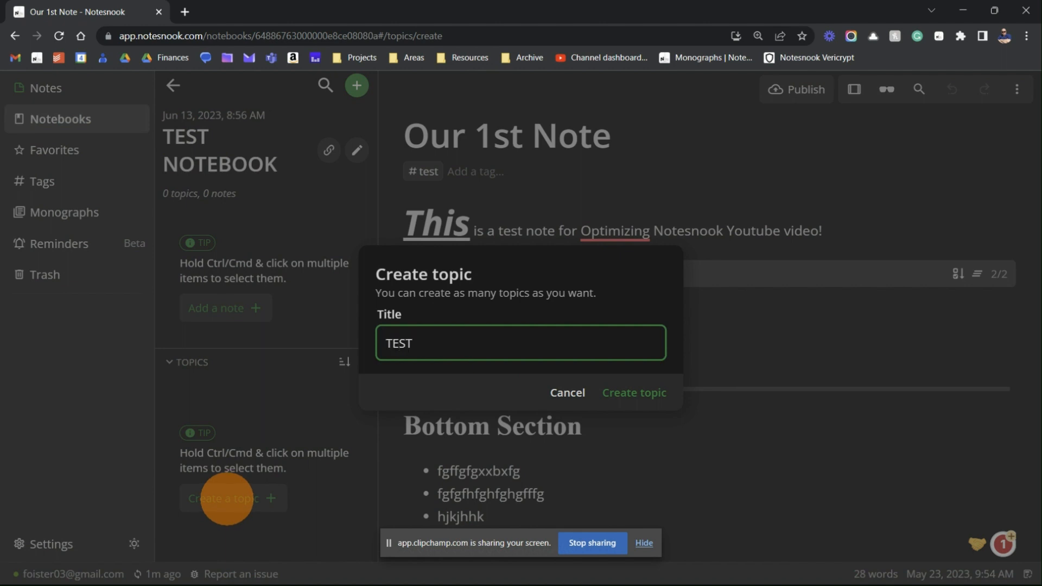
pyautogui.click(638, 392)
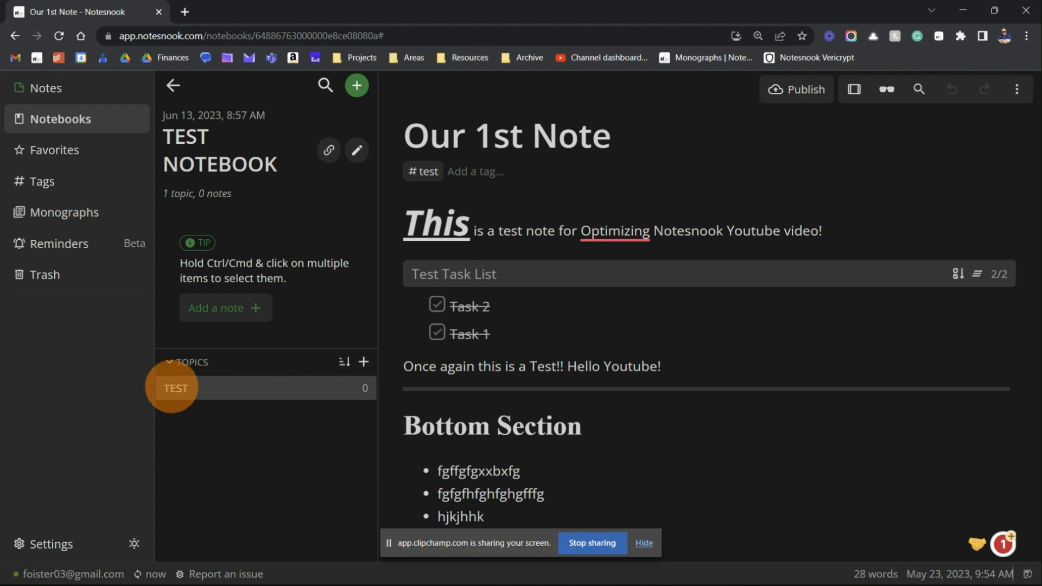
# Step: Add a note titled "Romeo and Juliet" inside the TEST topic of TEST NOTEBOOK
pyautogui.click(200, 390)
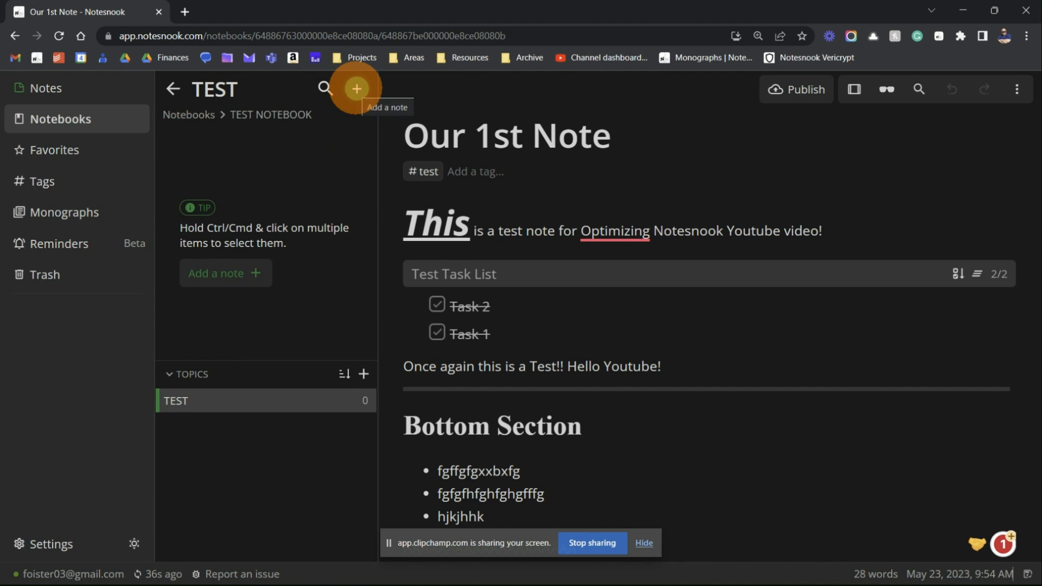
pyautogui.click(357, 88)
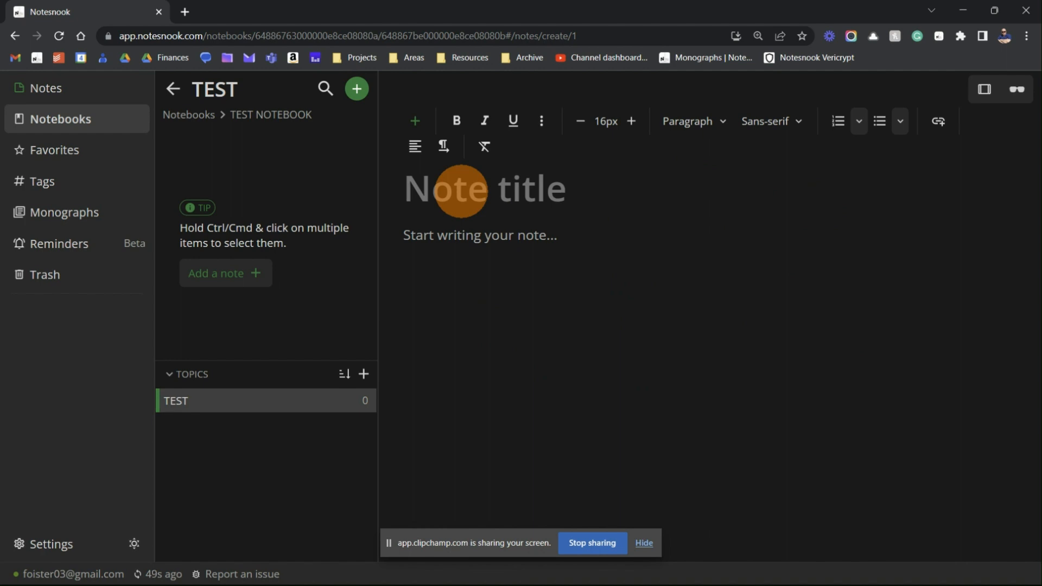
pyautogui.click(461, 191)
pyautogui.write('Ro')
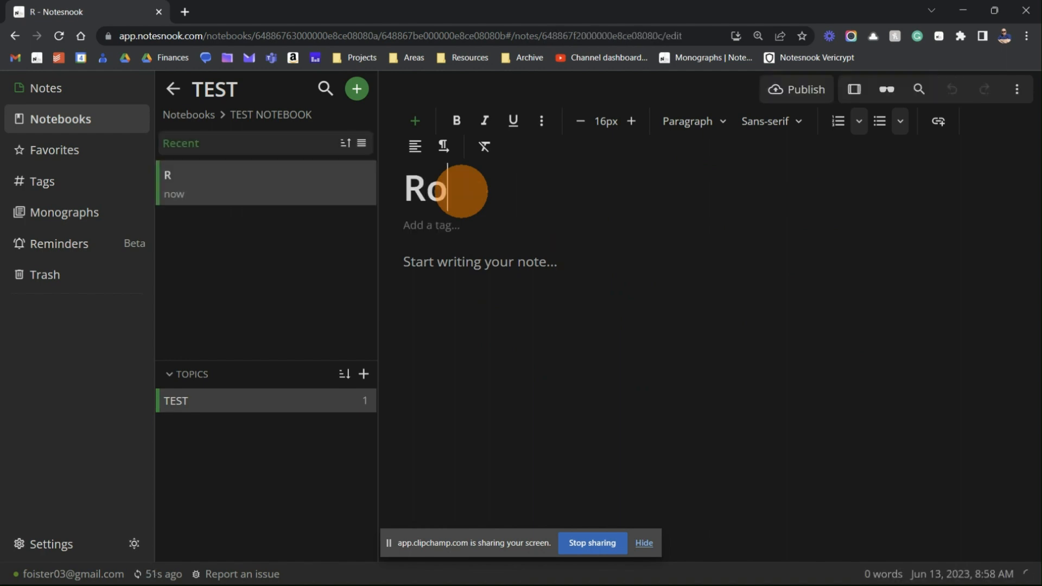
pyautogui.write('meo and Juliet')
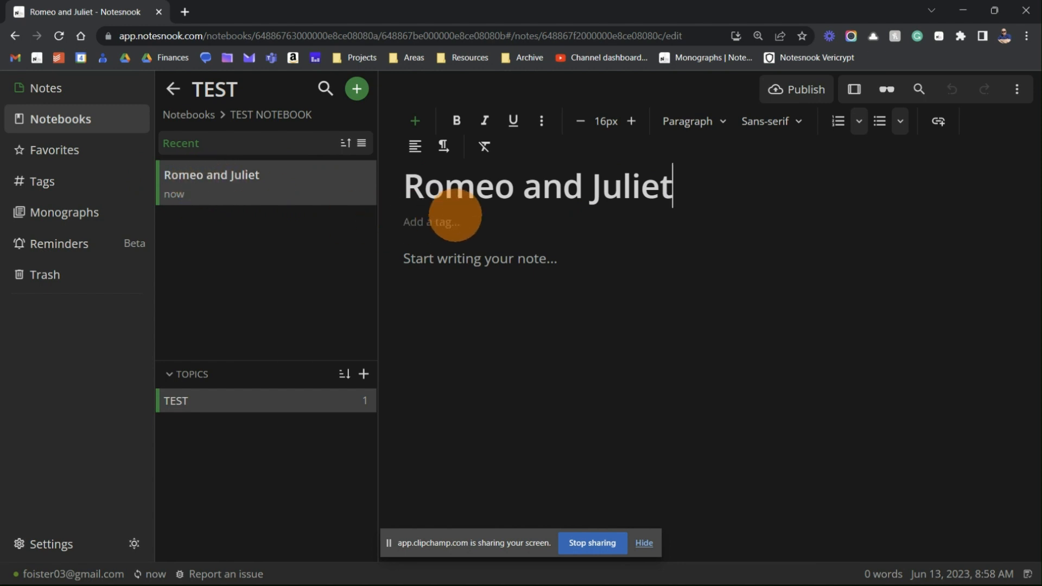
# Step: Write "Romeo, Romeo where fore art thou Romeo!!" as the body of the Romeo and Juliet note
pyautogui.click(456, 261)
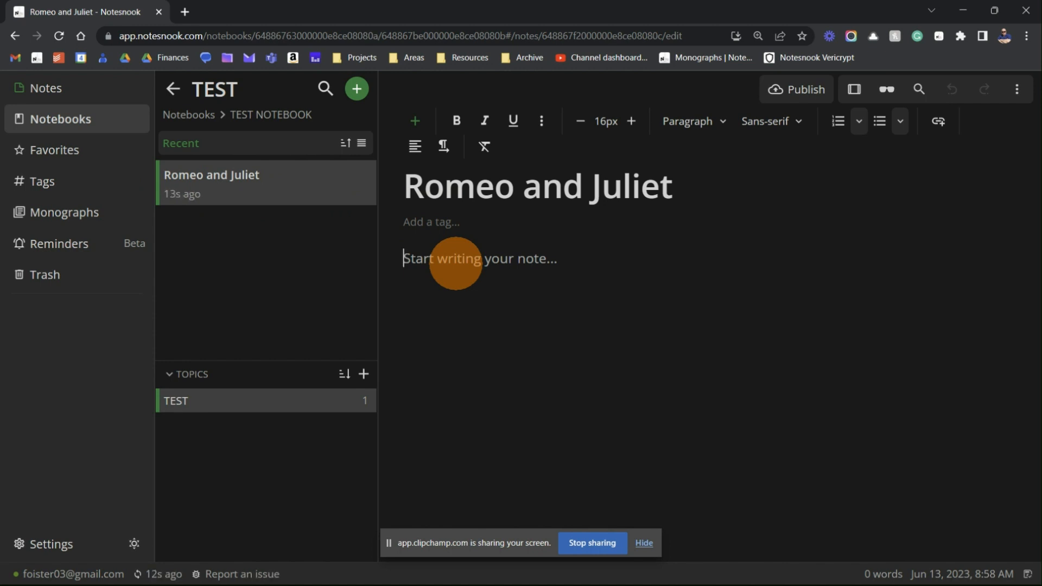
pyautogui.write('Romeo, ')
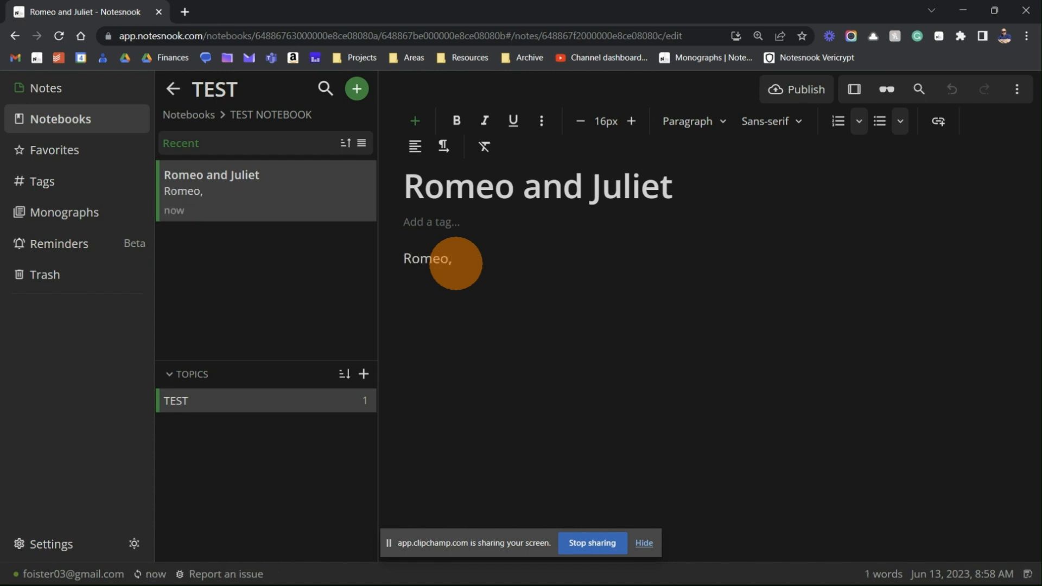
pyautogui.write('Romeo')
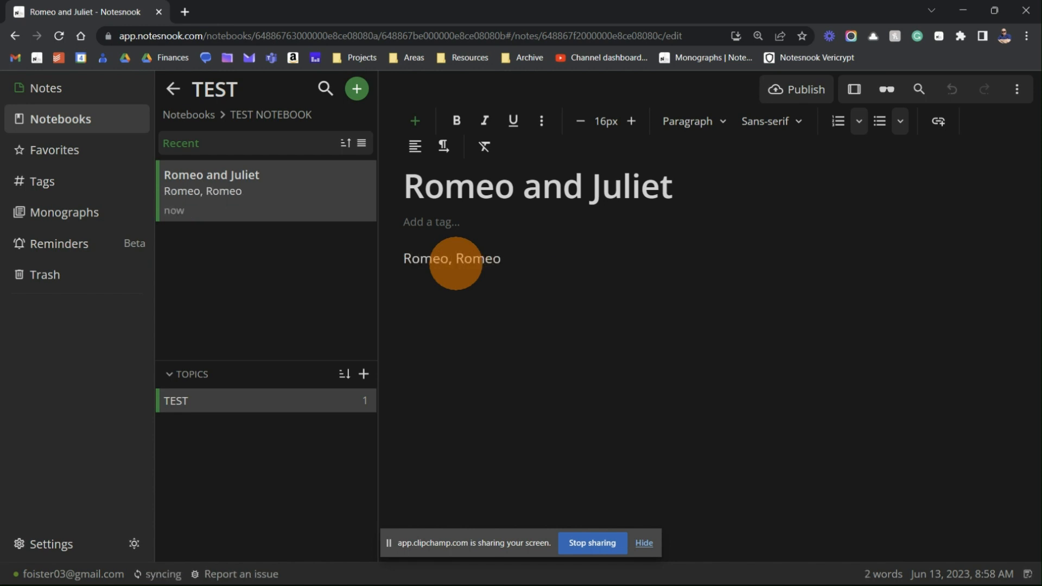
pyautogui.write(' whe')
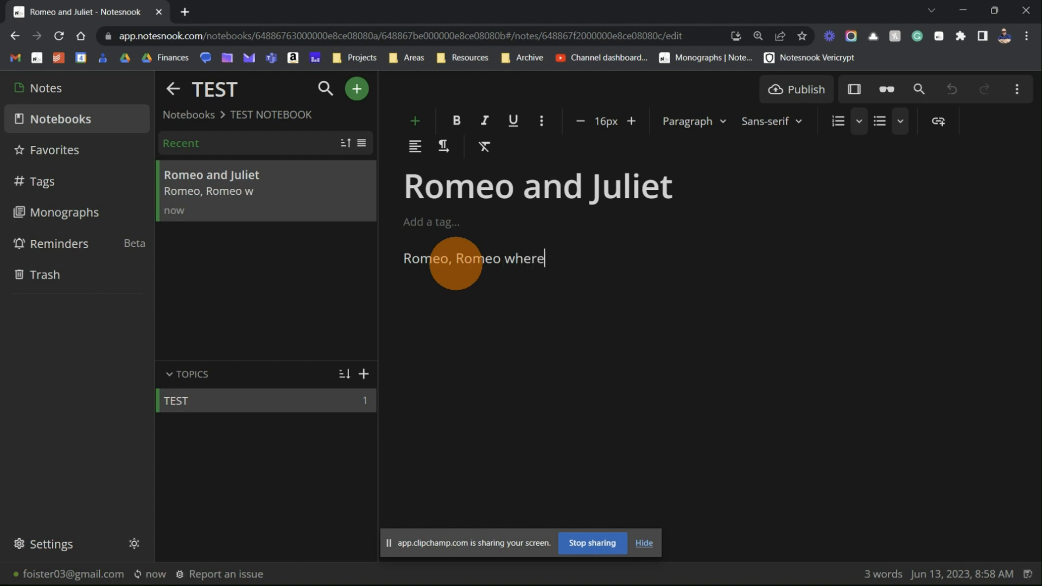
pyautogui.write('re art thou ')
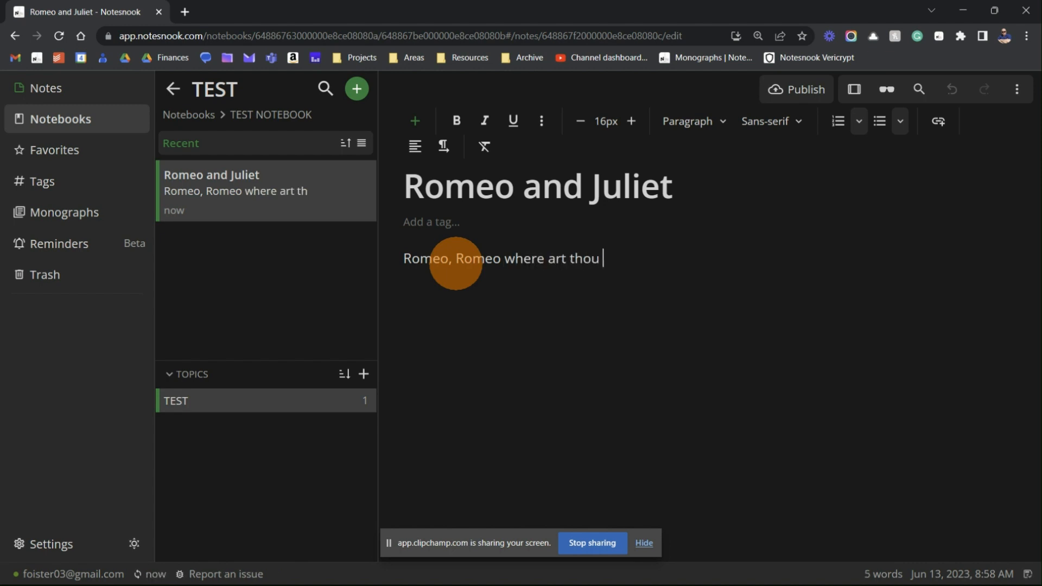
pyautogui.write('Romeo!!')
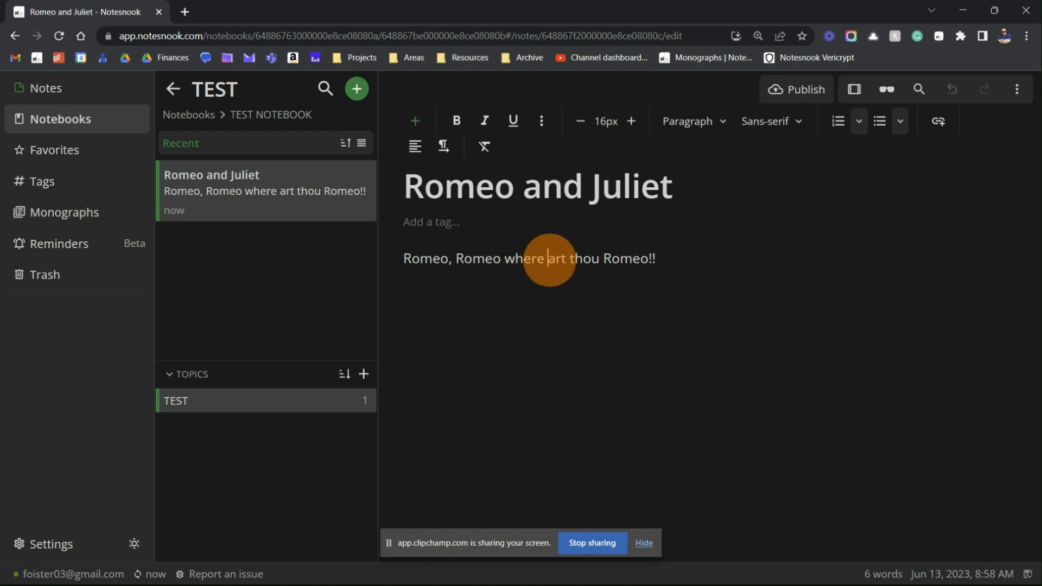
pyautogui.write('fore')
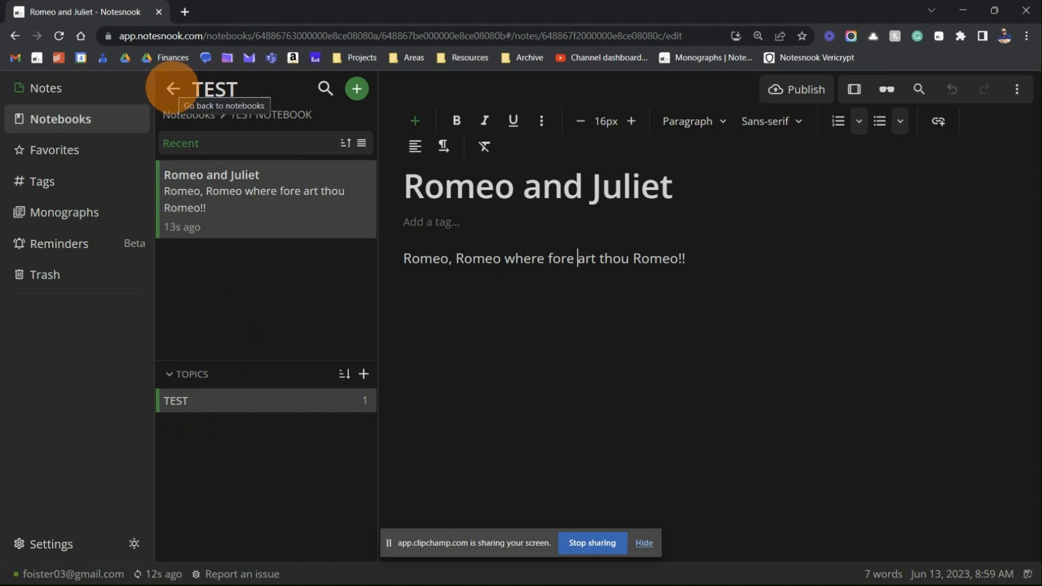
# Step: Return to the notebooks overview, then reopen TEST NOTEBOOK and view the notes in its TEST topic
pyautogui.click(173, 85)
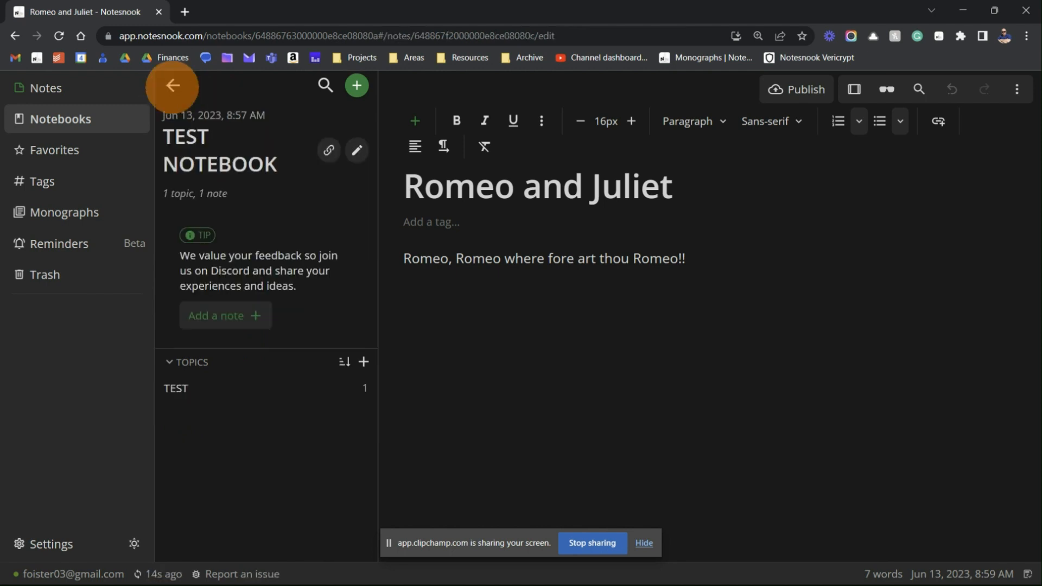
pyautogui.click(173, 86)
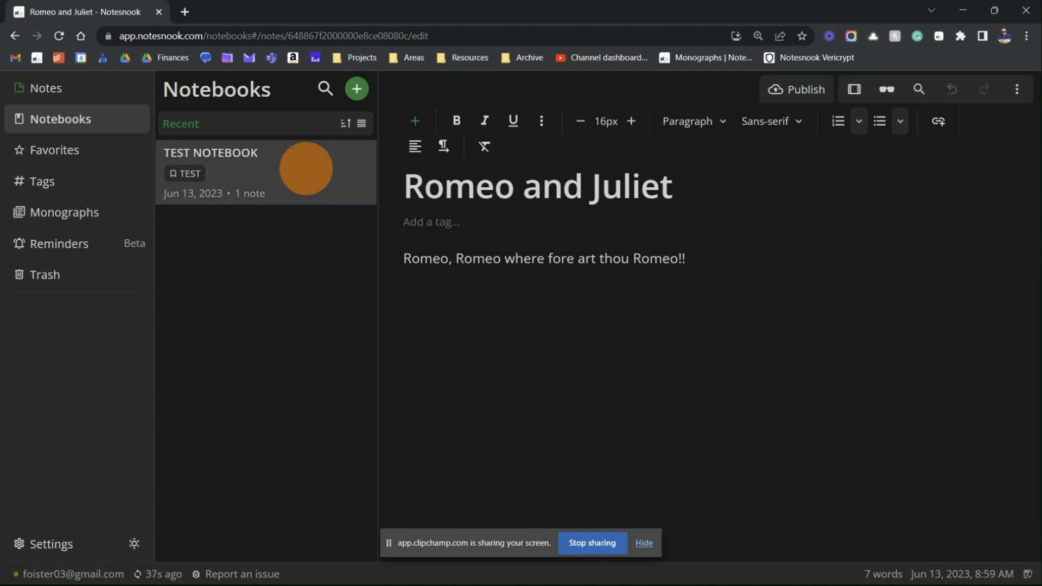
pyautogui.click(304, 168)
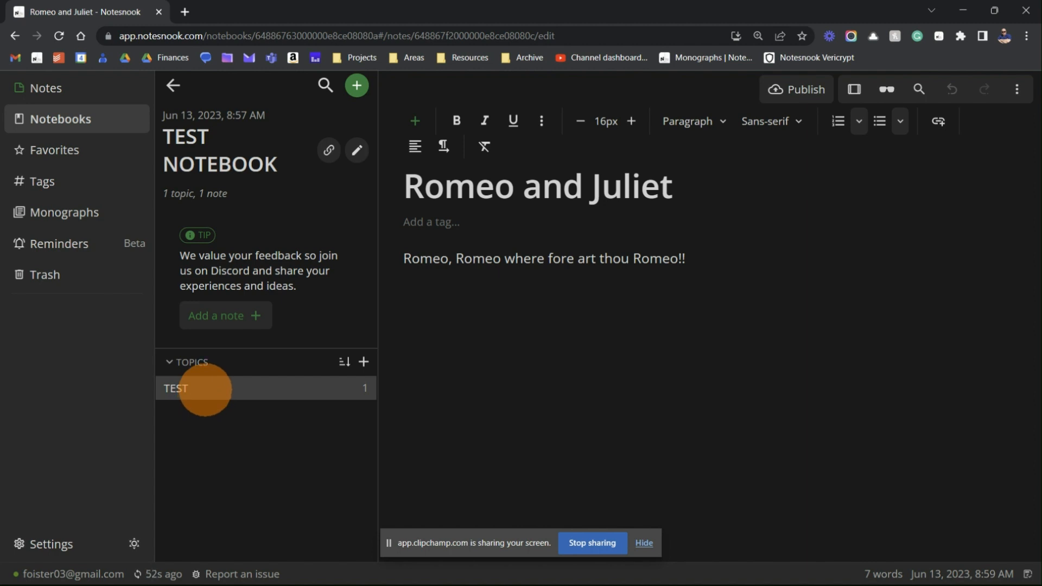
pyautogui.click(205, 389)
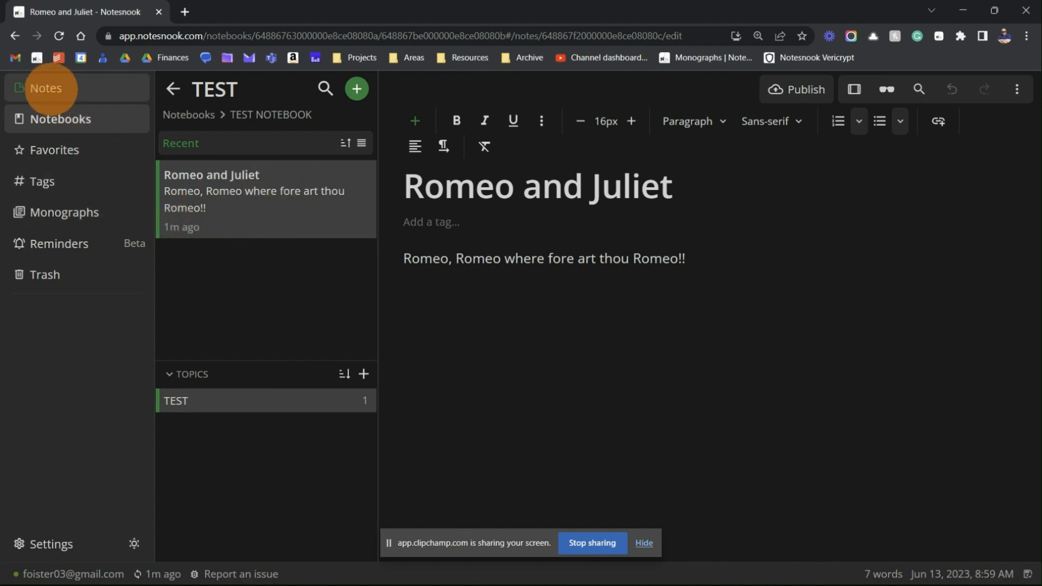
# Step: Review the full notes list and the tags list, and view both Our 1st Note and Romeo and Juliet
pyautogui.click(48, 89)
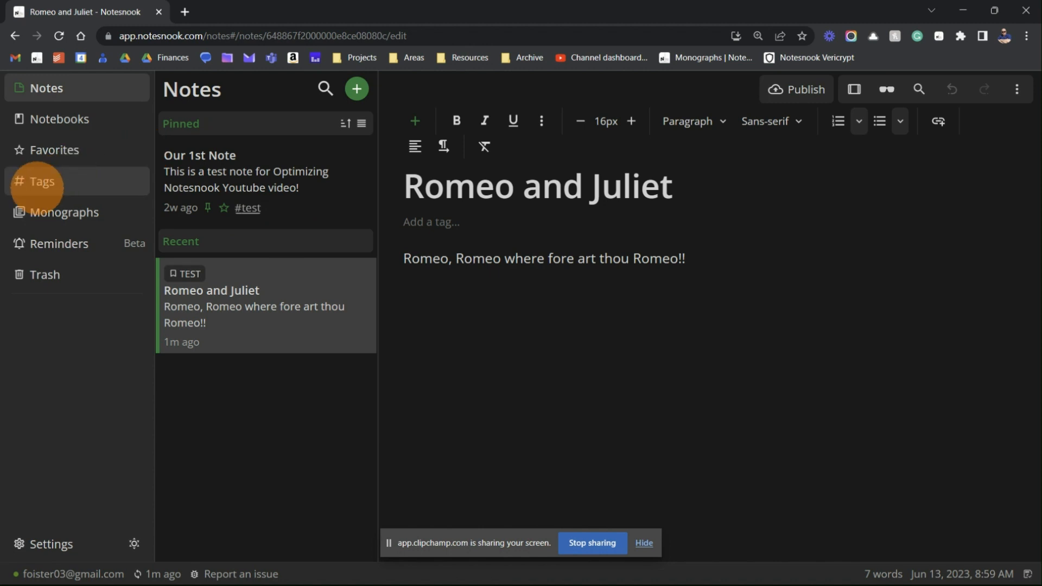
pyautogui.click(41, 181)
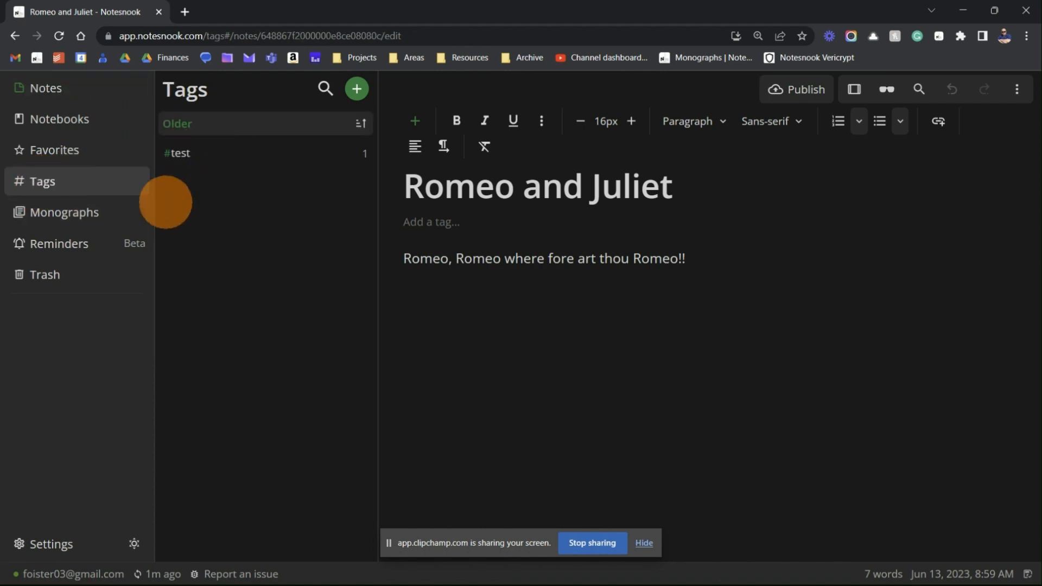
pyautogui.click(53, 89)
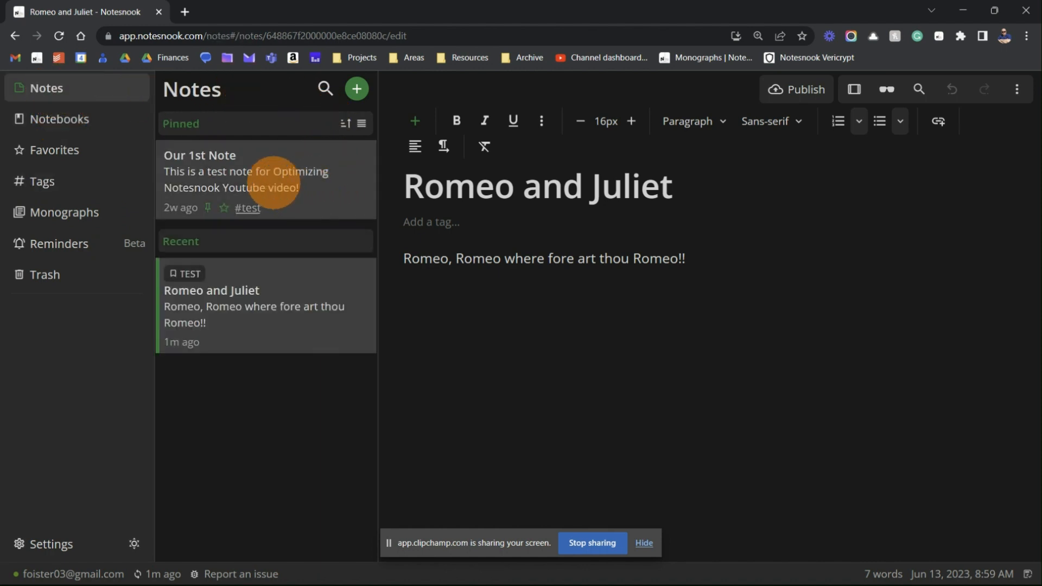
pyautogui.click(242, 163)
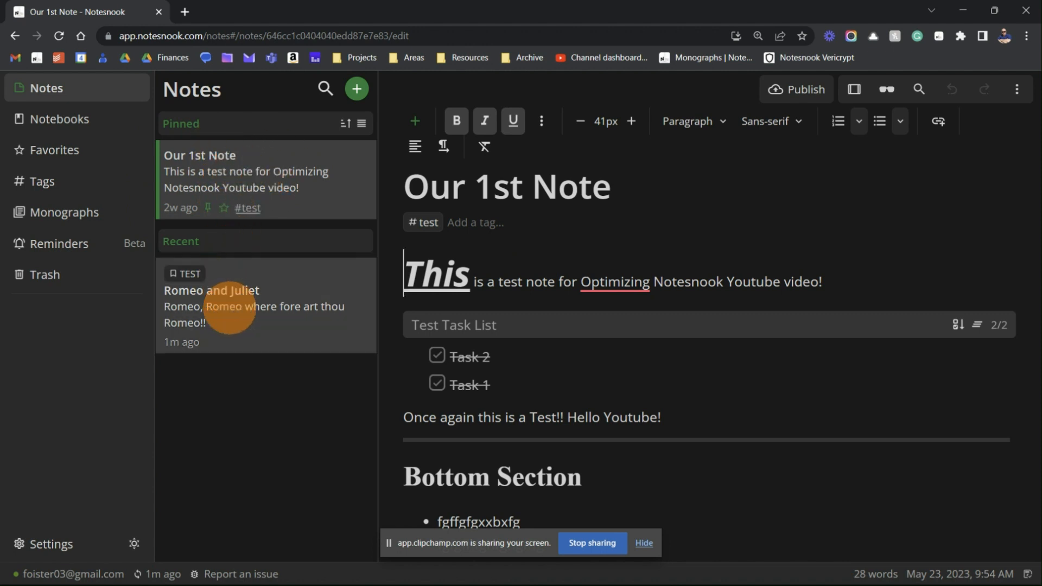
pyautogui.click(230, 307)
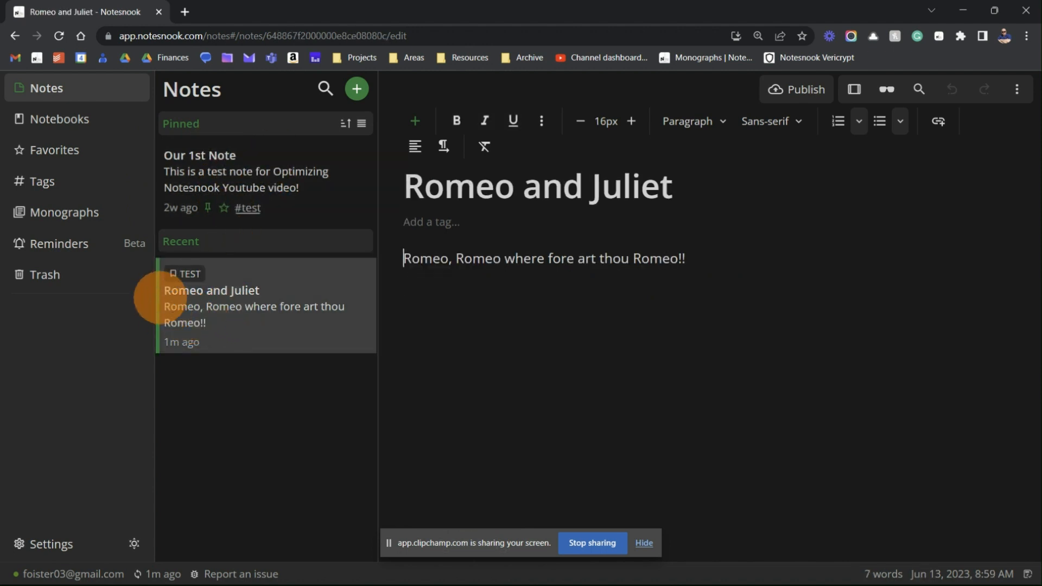
# Step: Link Our 1st Note to the TEST topic of TEST NOTEBOOK
pyautogui.click(260, 184)
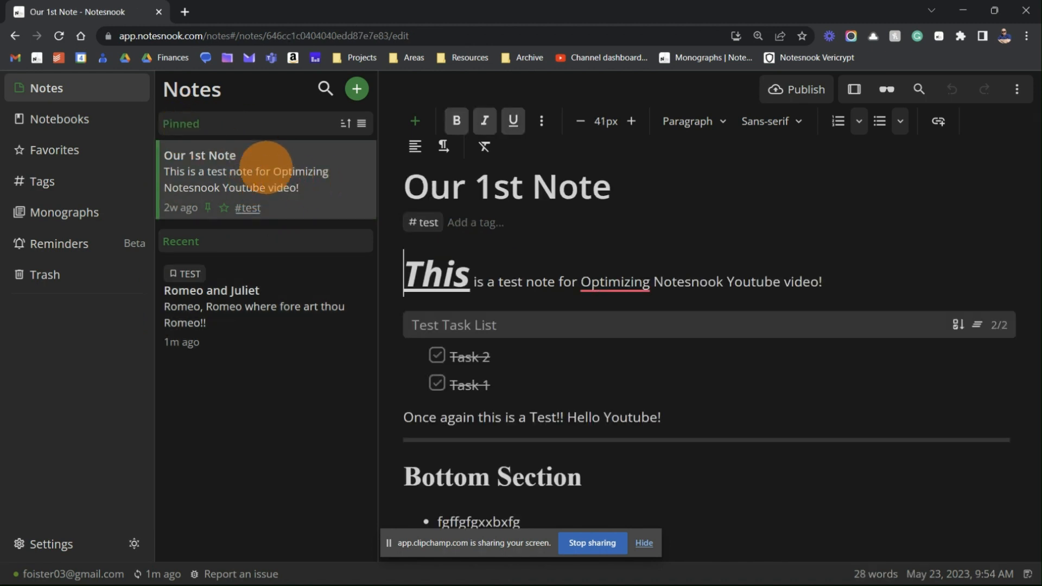
pyautogui.rightClick(266, 167)
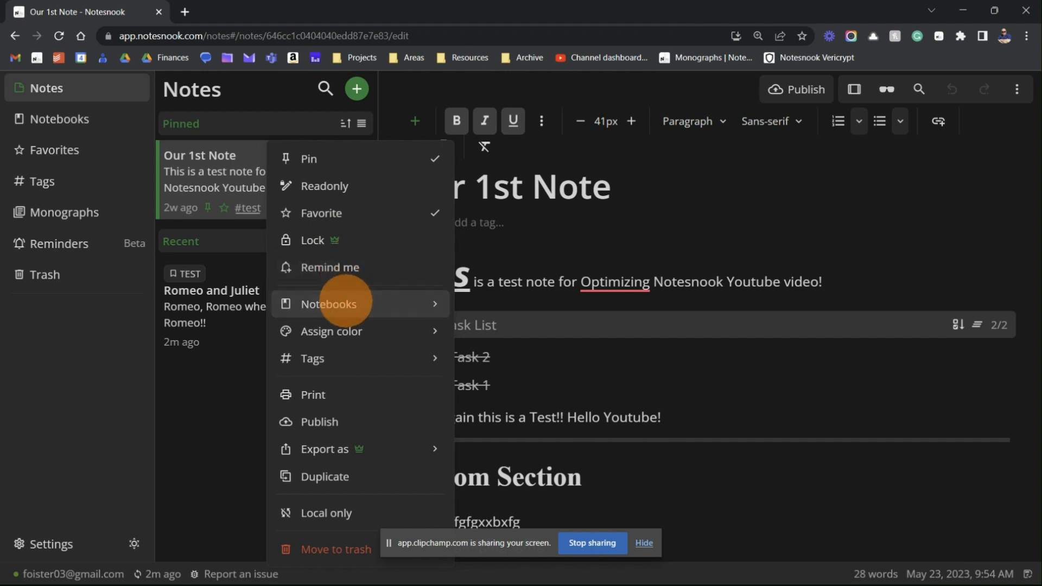
pyautogui.moveTo(346, 302)
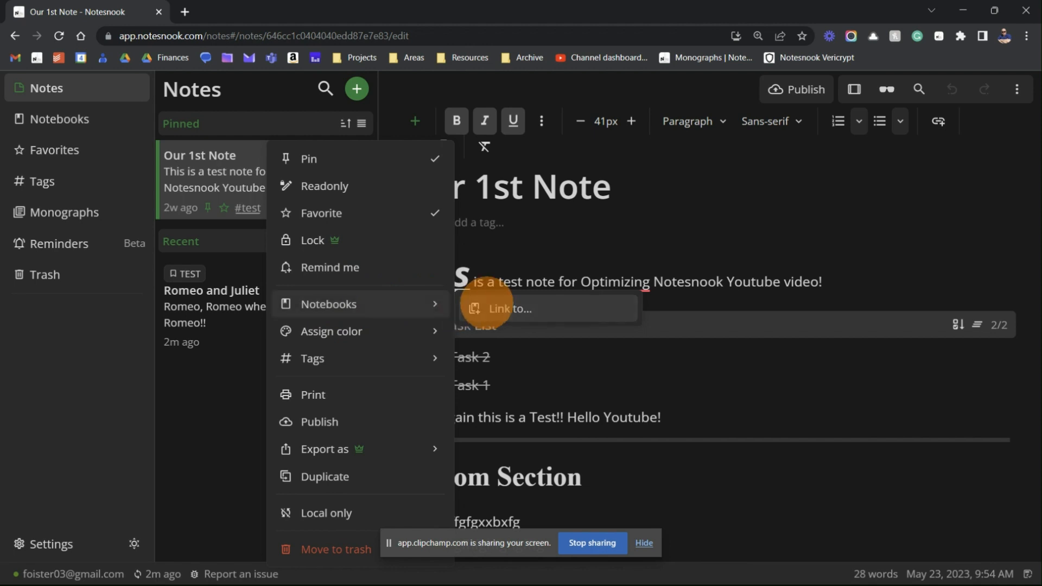
pyautogui.click(491, 307)
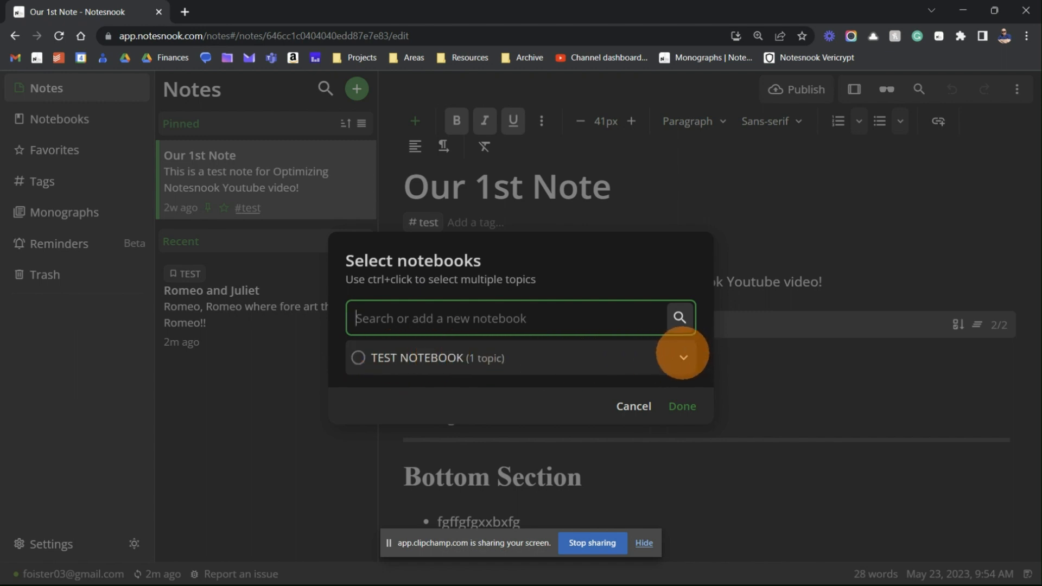
pyautogui.click(683, 357)
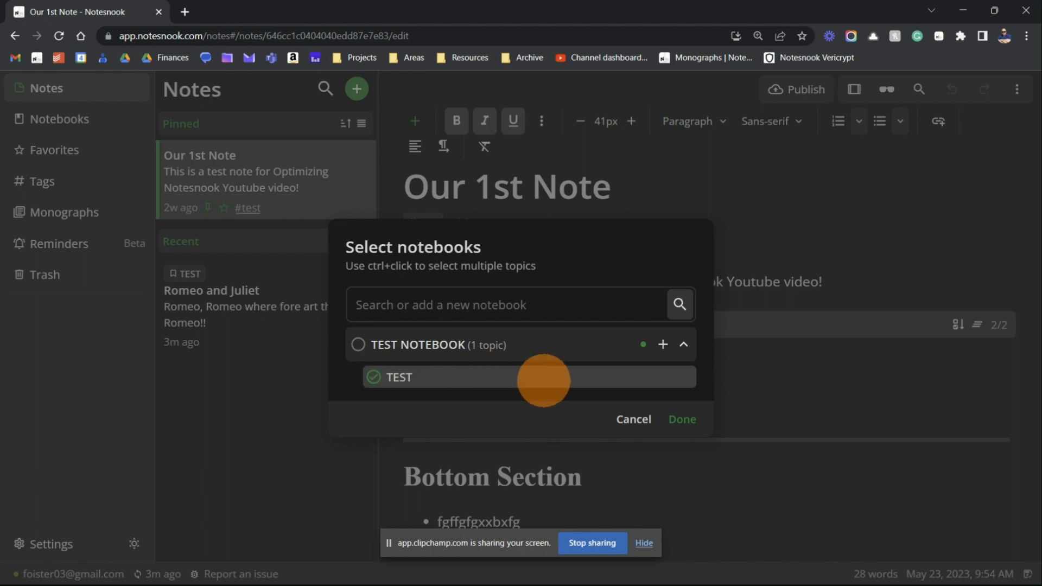
pyautogui.click(681, 419)
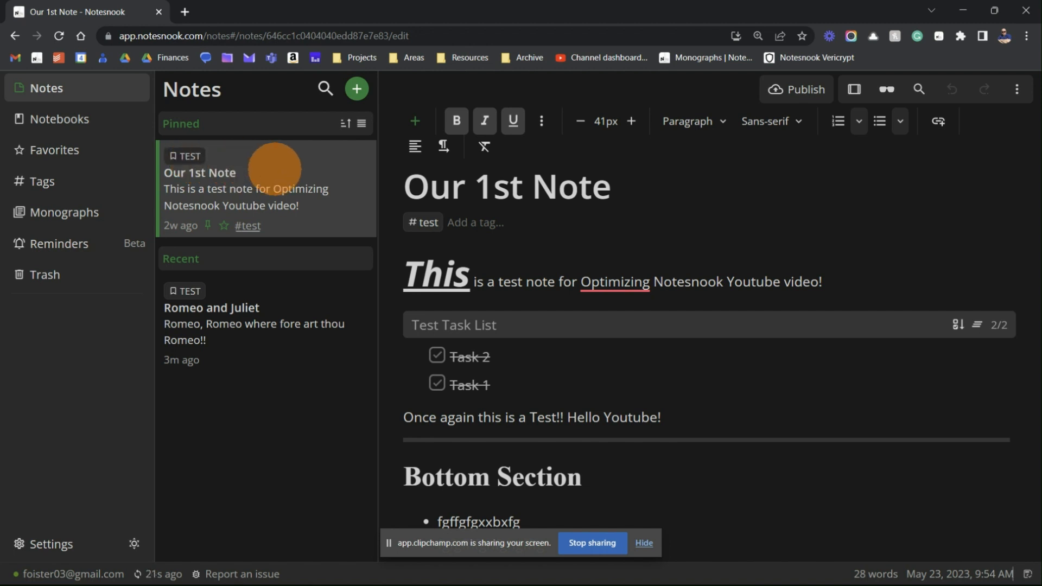
# Step: Change the notebook link of Our 1st Note from the TEST topic to TEST NOTEBOOK itself
pyautogui.rightClick(274, 169)
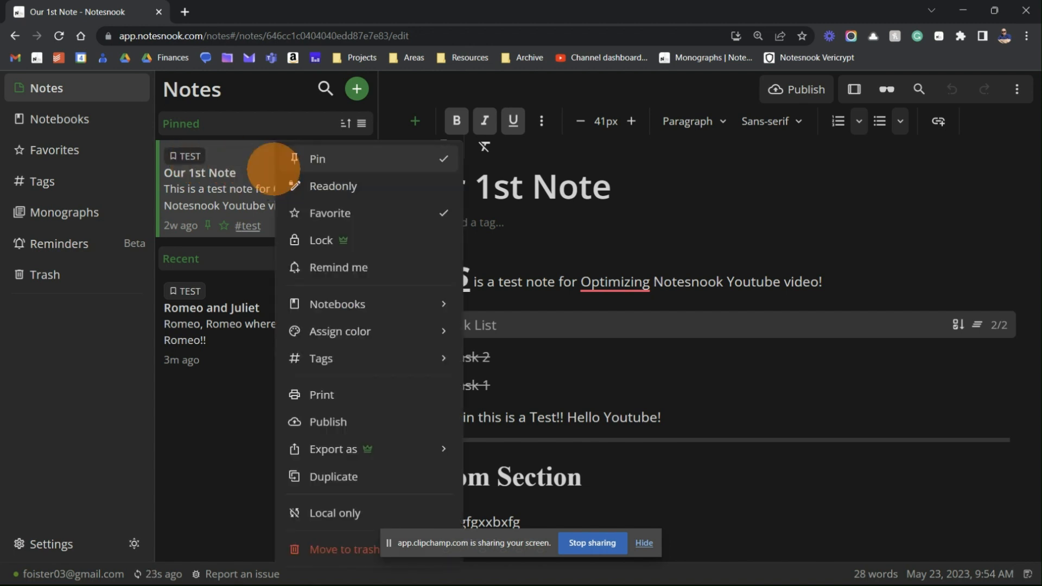
pyautogui.moveTo(340, 308)
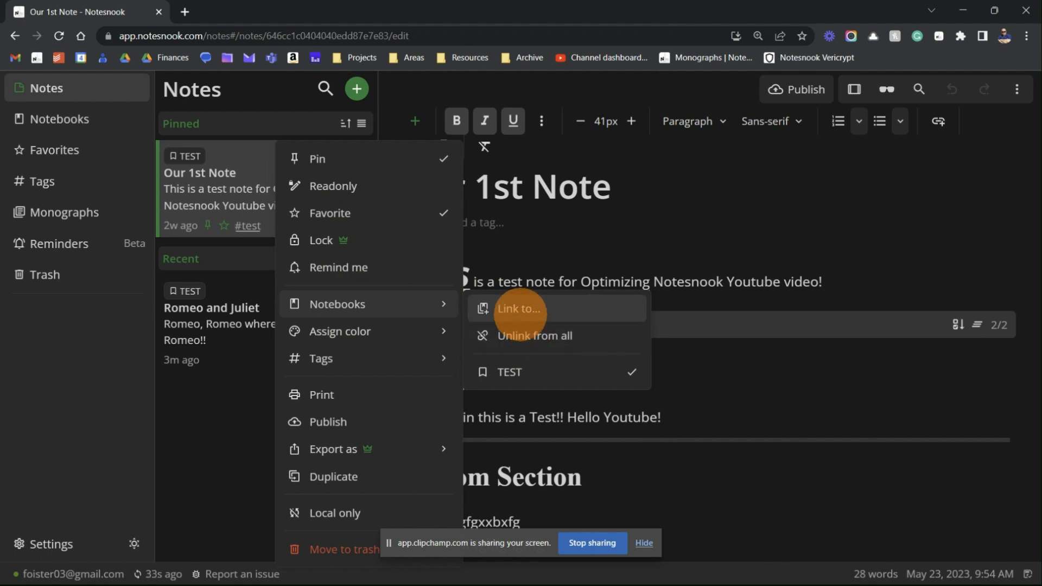
pyautogui.click(517, 309)
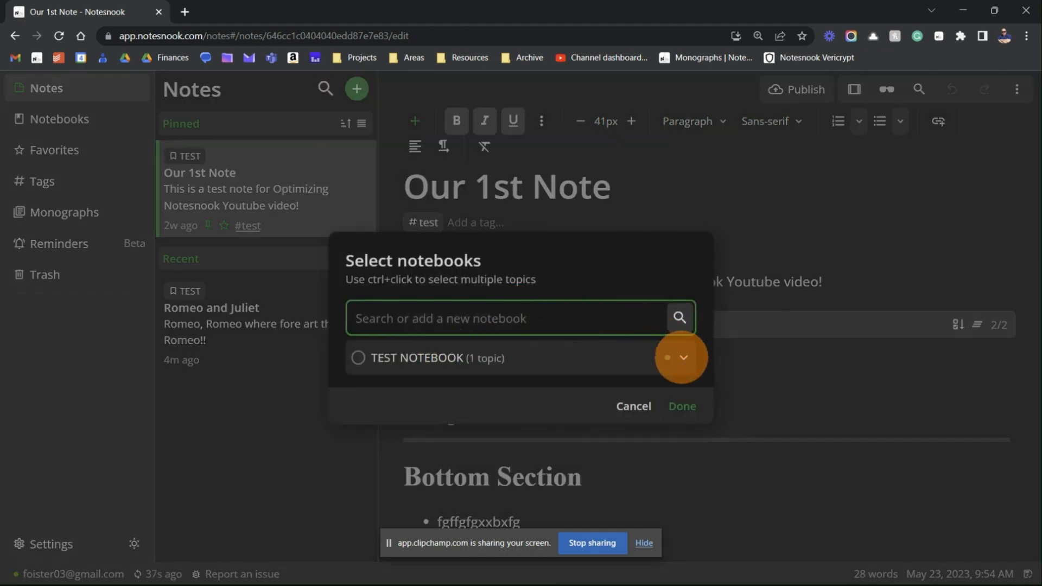
pyautogui.click(683, 357)
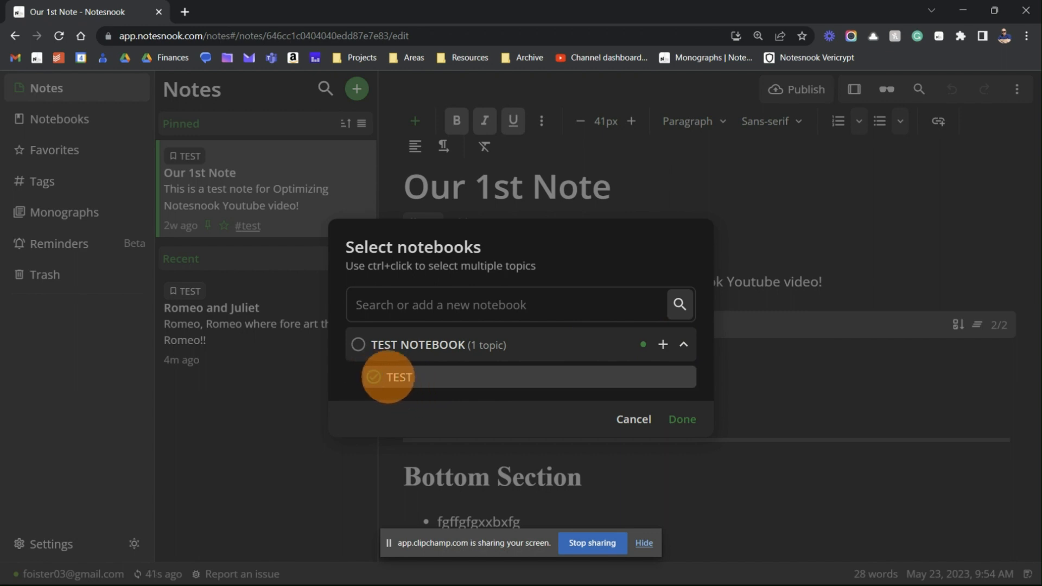
pyautogui.click(385, 377)
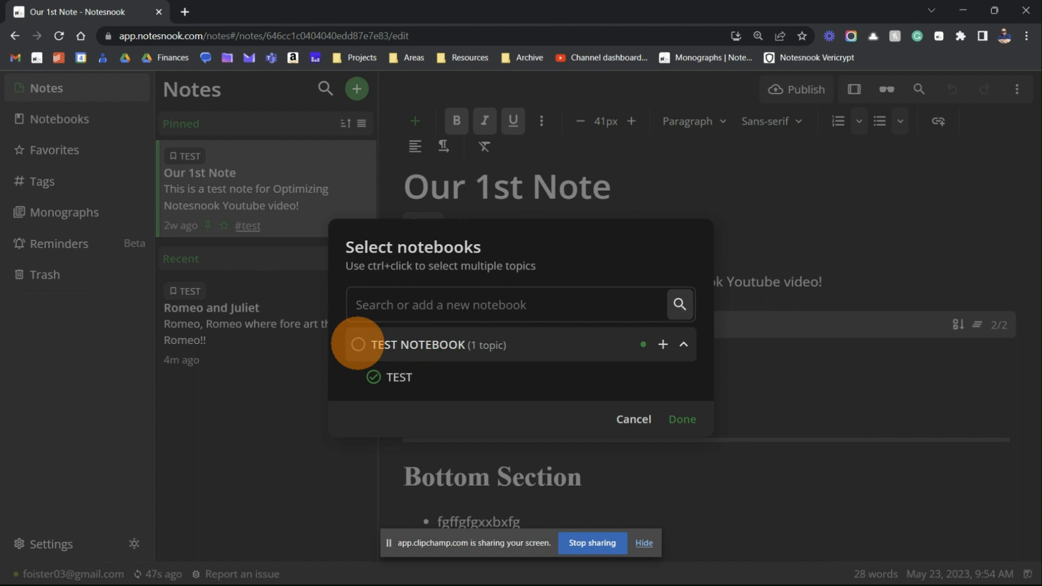
pyautogui.click(358, 344)
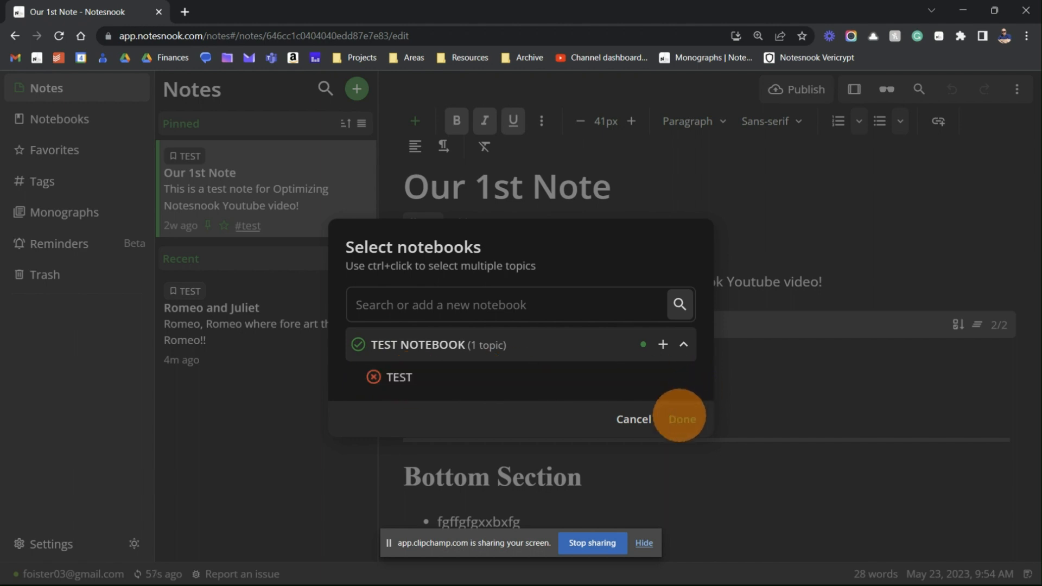
pyautogui.click(681, 418)
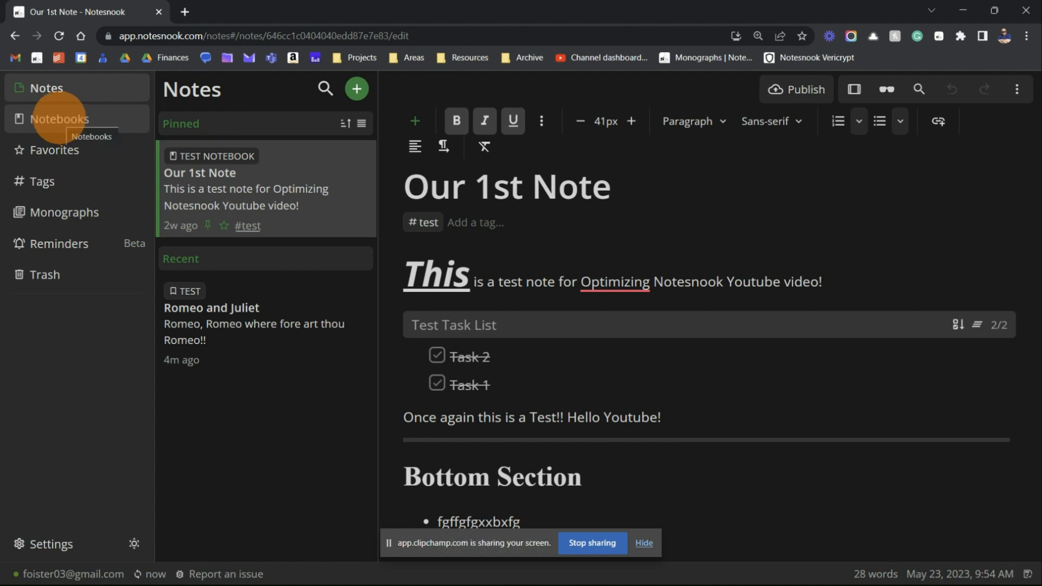
# Step: Examine which notes sit directly in TEST NOTEBOOK and which sit in its TEST topic, then return to the notebooks overview
pyautogui.click(59, 119)
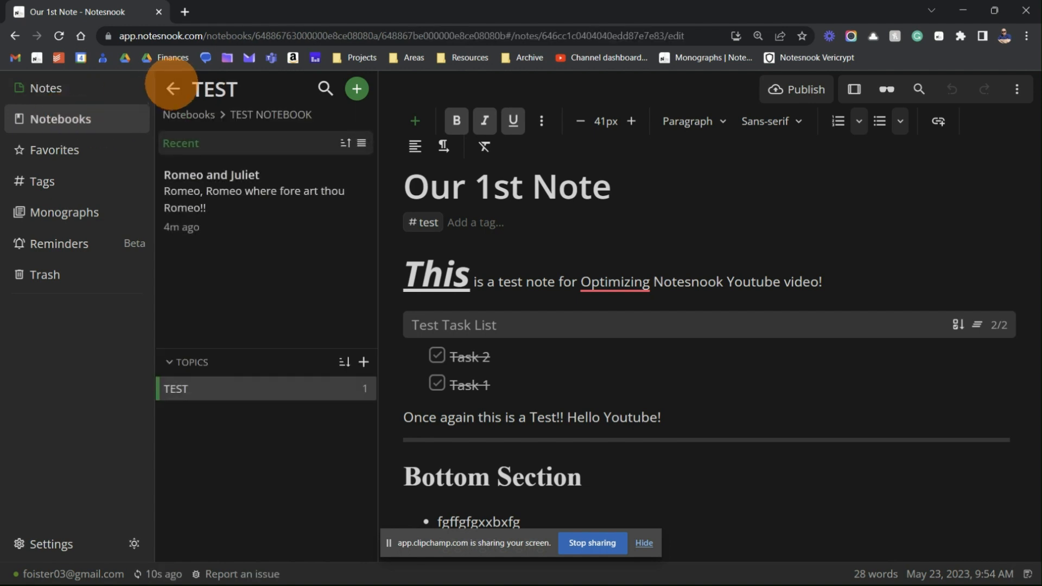
pyautogui.click(172, 86)
pyautogui.click(173, 85)
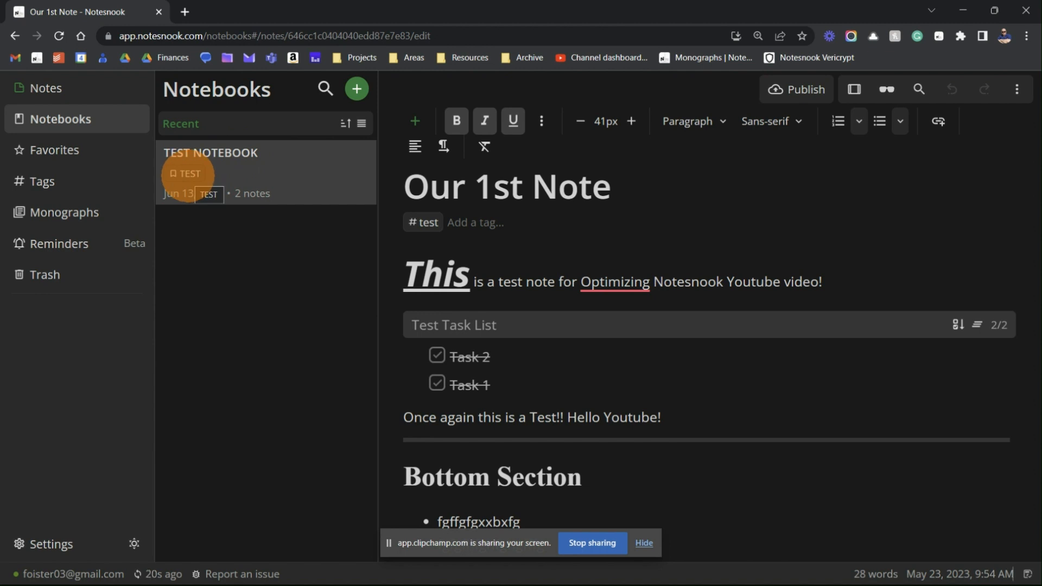
pyautogui.click(300, 165)
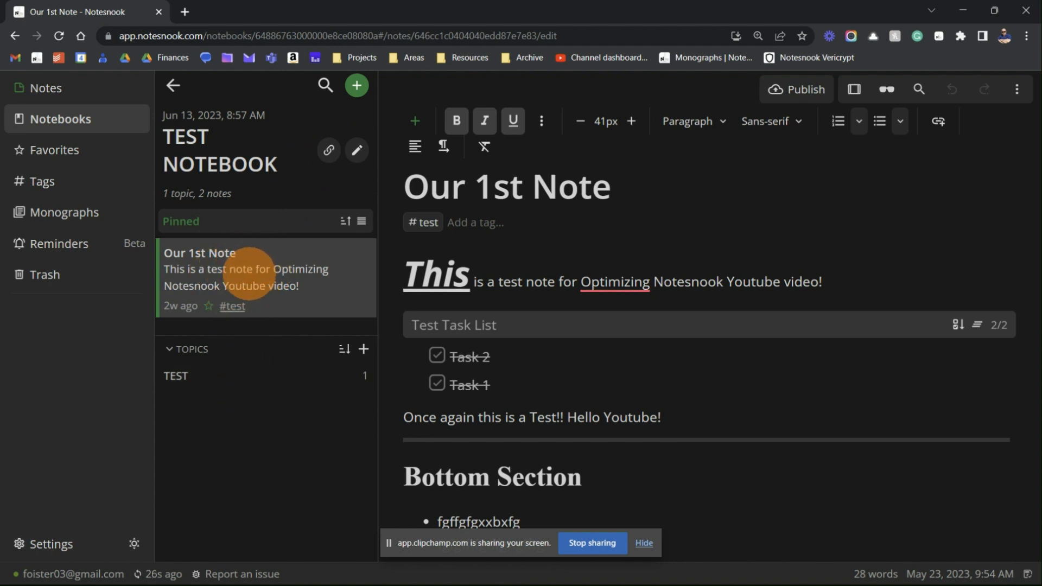
pyautogui.click(202, 381)
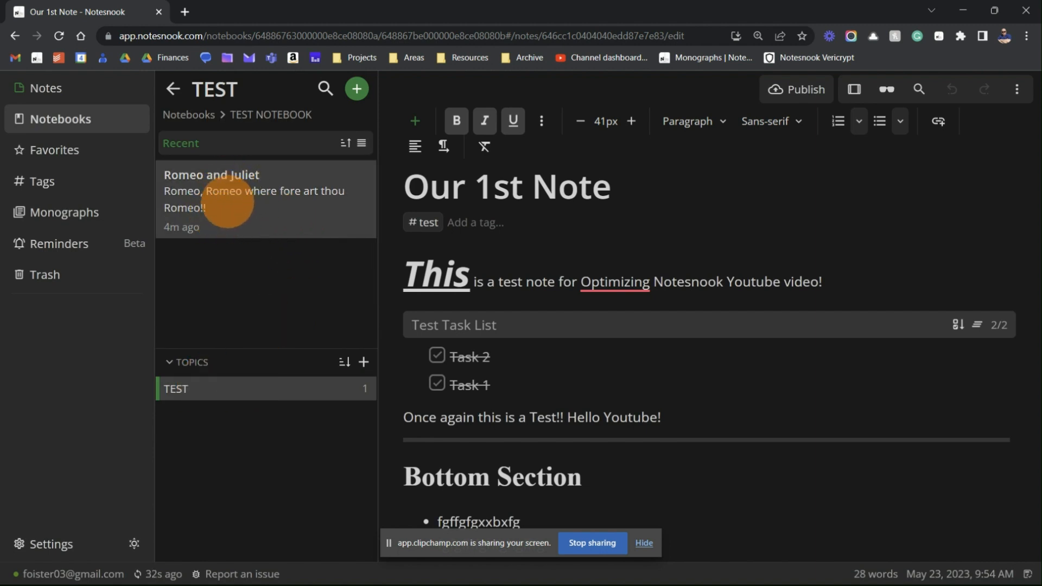
pyautogui.click(227, 203)
pyautogui.click(172, 87)
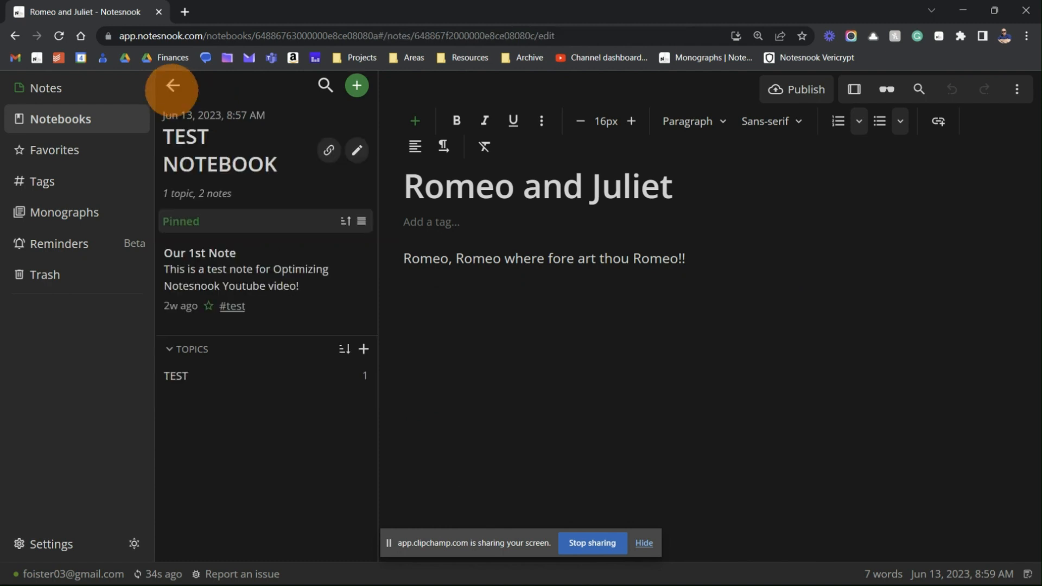
pyautogui.click(173, 86)
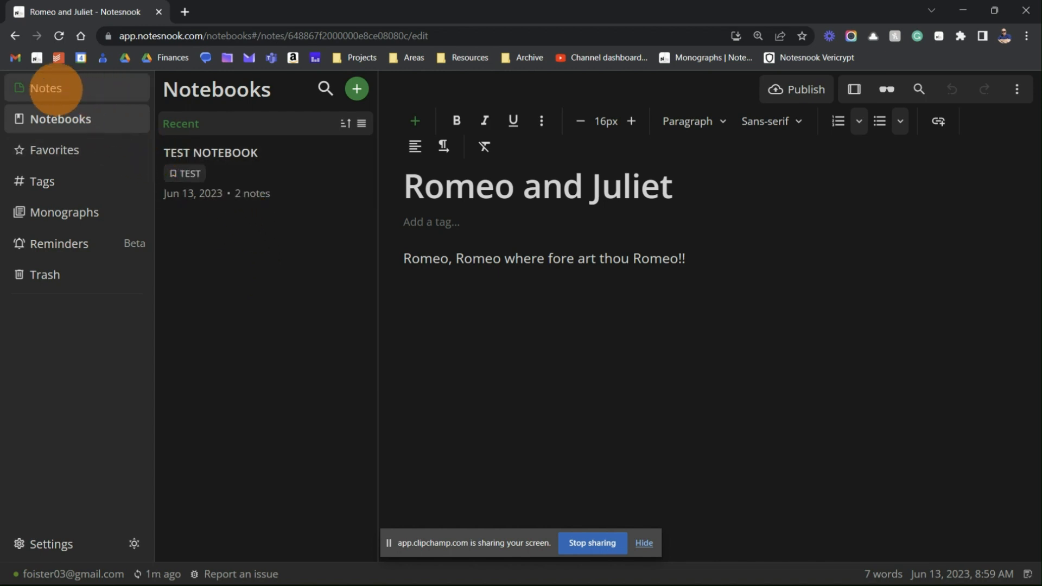
# Step: Add an unfiled note titled "SDJFKJFBSDKJFBK" with the body text "DJNDLKNLKSDDNFLKN" from the full notes list
pyautogui.click(55, 88)
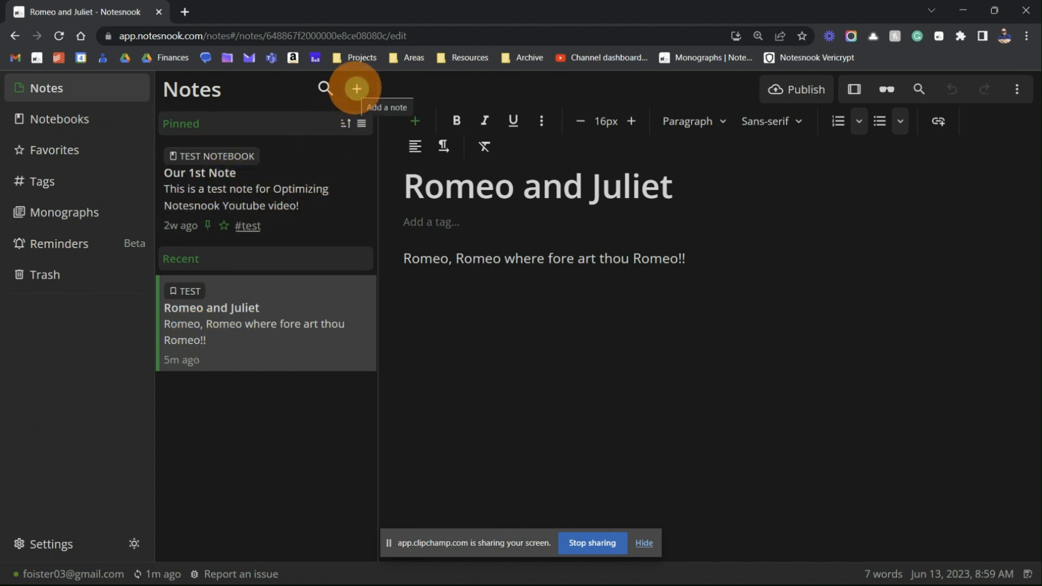
pyautogui.click(357, 88)
pyautogui.click(444, 199)
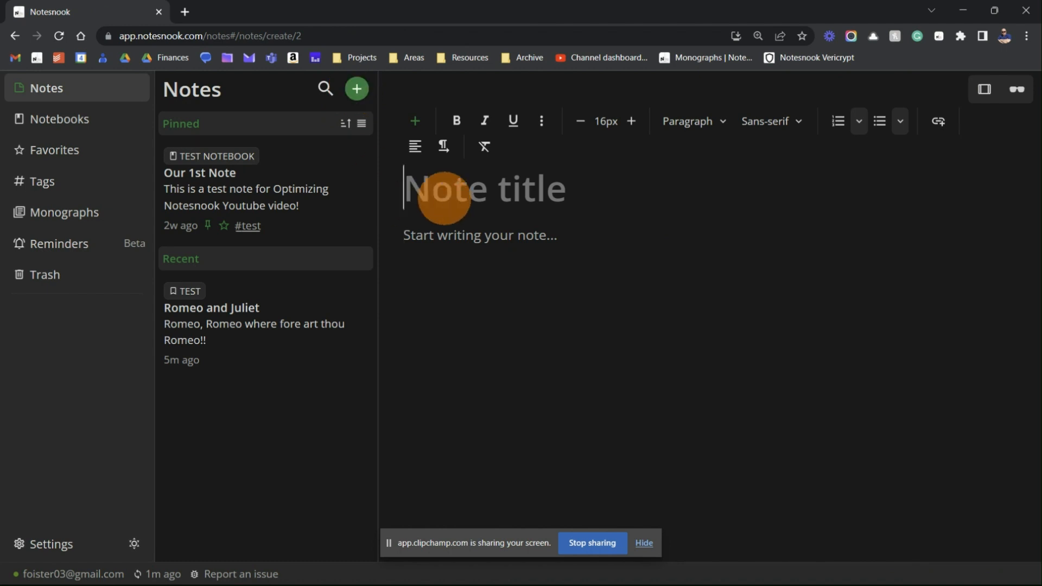
pyautogui.write('SDJFKJFBSDKJFBK')
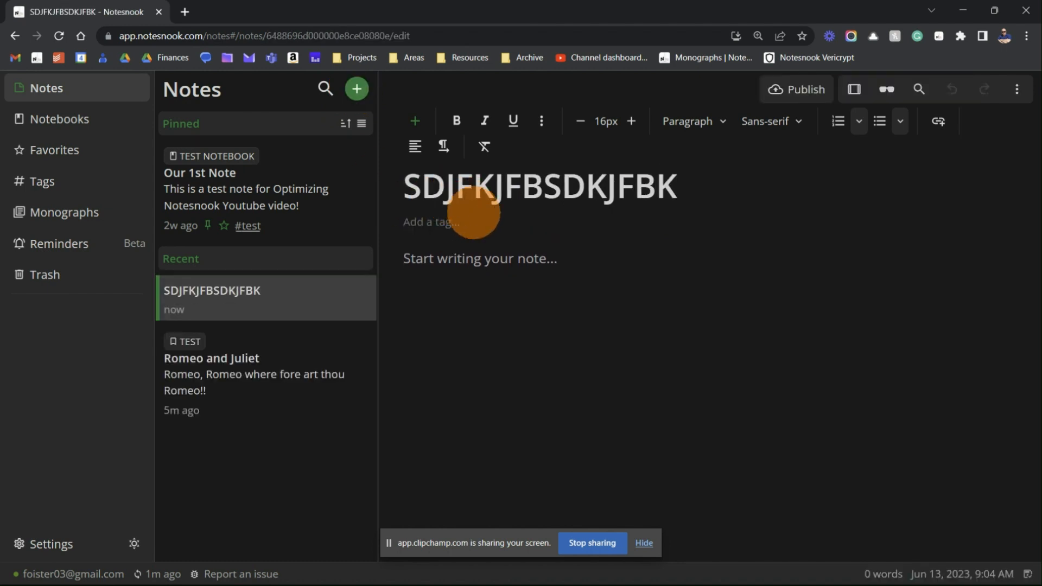
pyautogui.click(469, 259)
pyautogui.write('DJNDLKNLKSDDNFLKN')
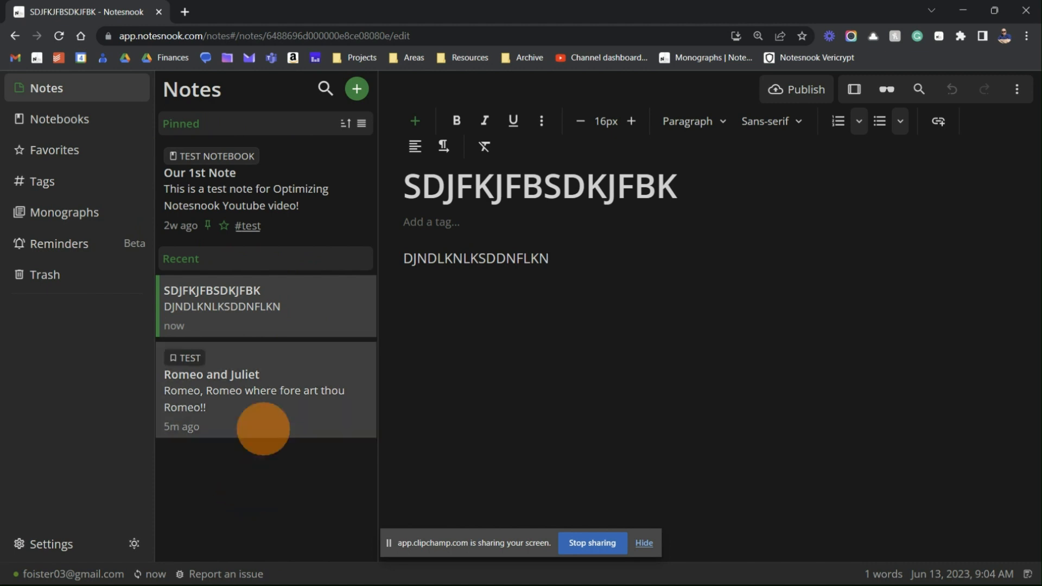
# Step: View Romeo and Juliet, Our 1st Note and SDJFKJFBSDKJFBK in the notes list to compare their notebook and topic labels
pyautogui.click(275, 399)
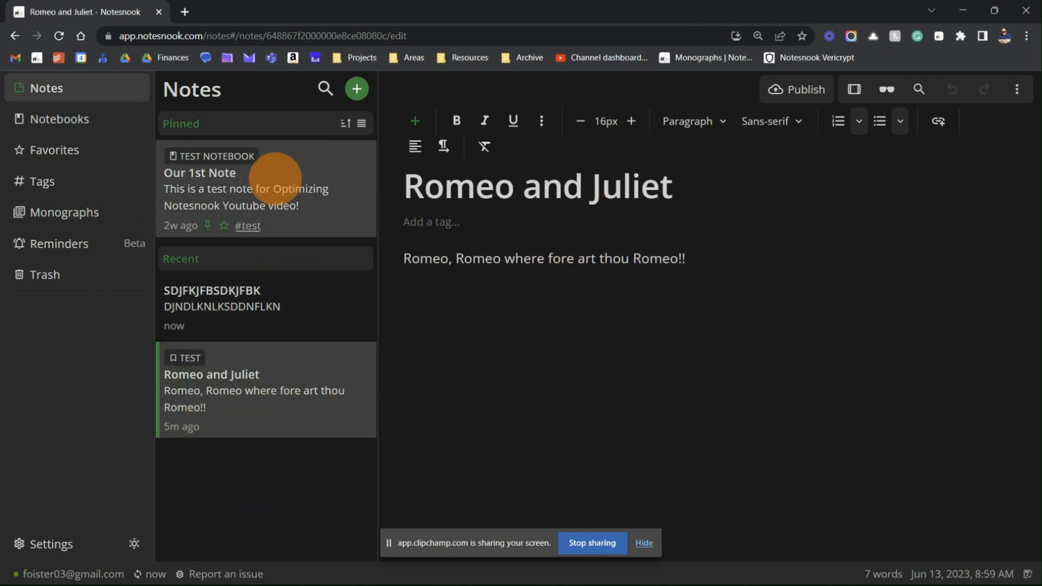
pyautogui.click(278, 180)
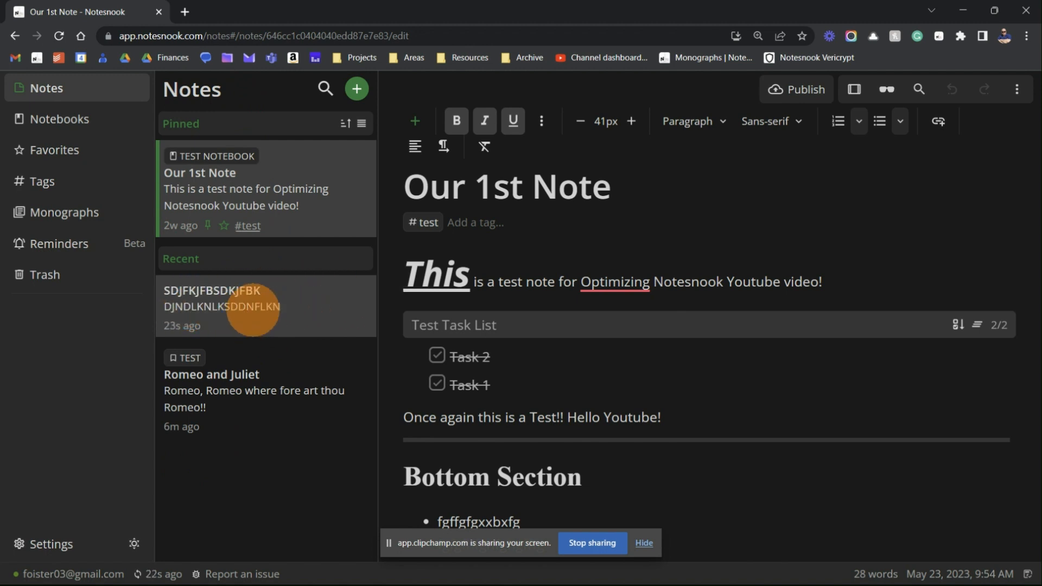
pyautogui.click(253, 310)
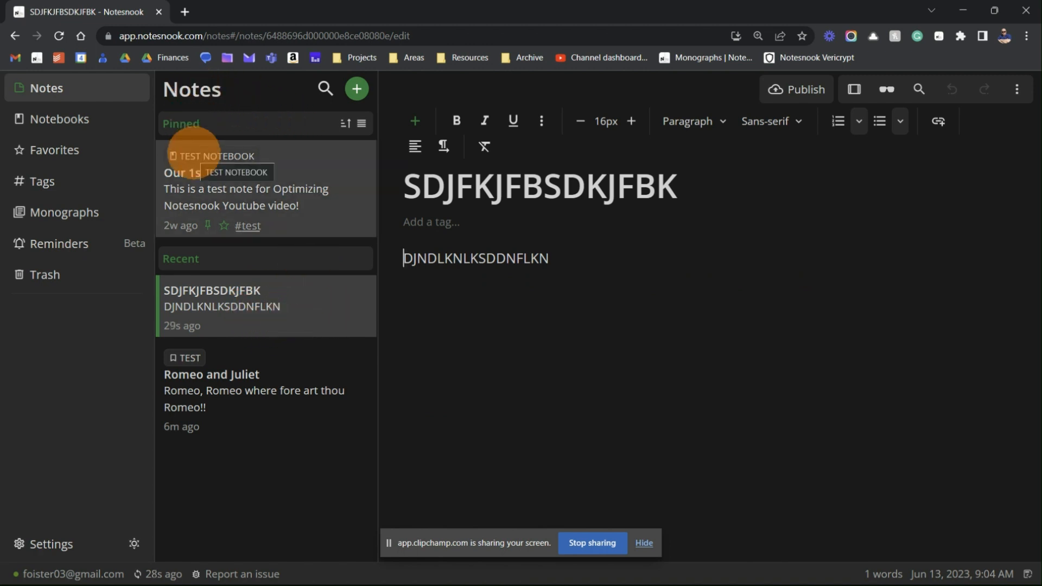
pyautogui.click(217, 201)
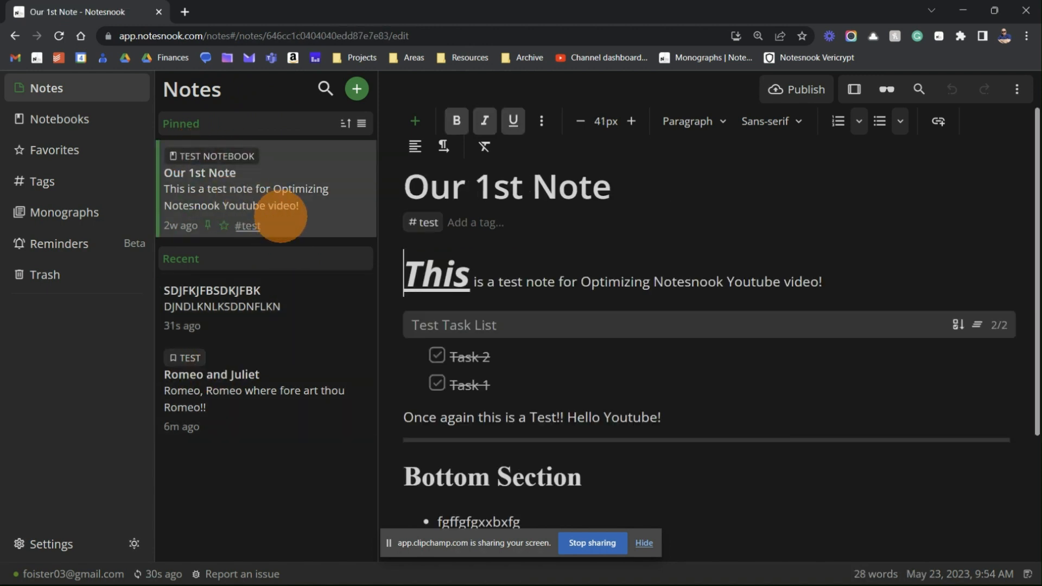
pyautogui.click(244, 372)
pyautogui.click(259, 295)
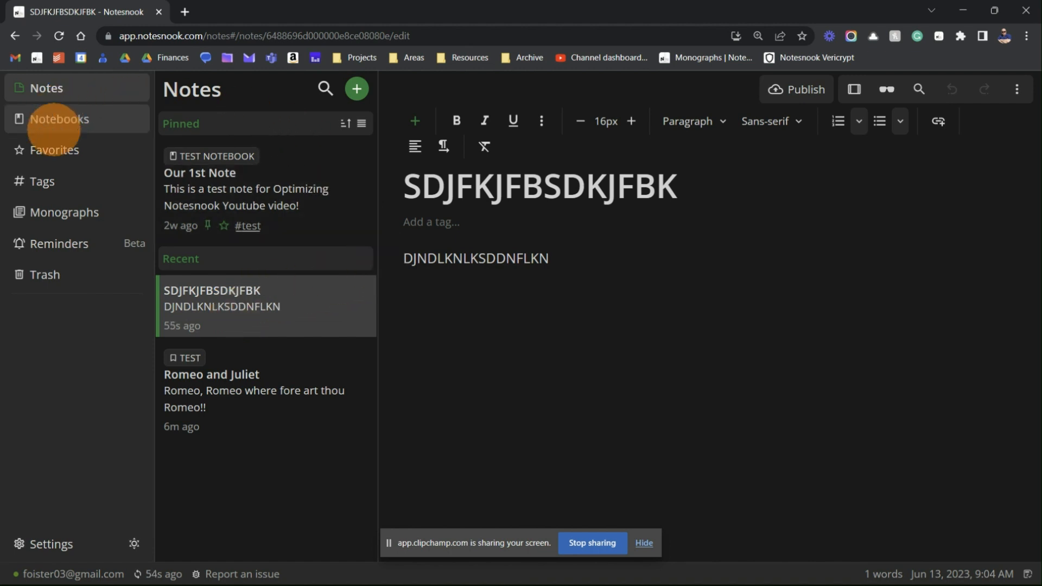
# Step: Create a notebook titled "Projects" without a description or topics
pyautogui.click(54, 121)
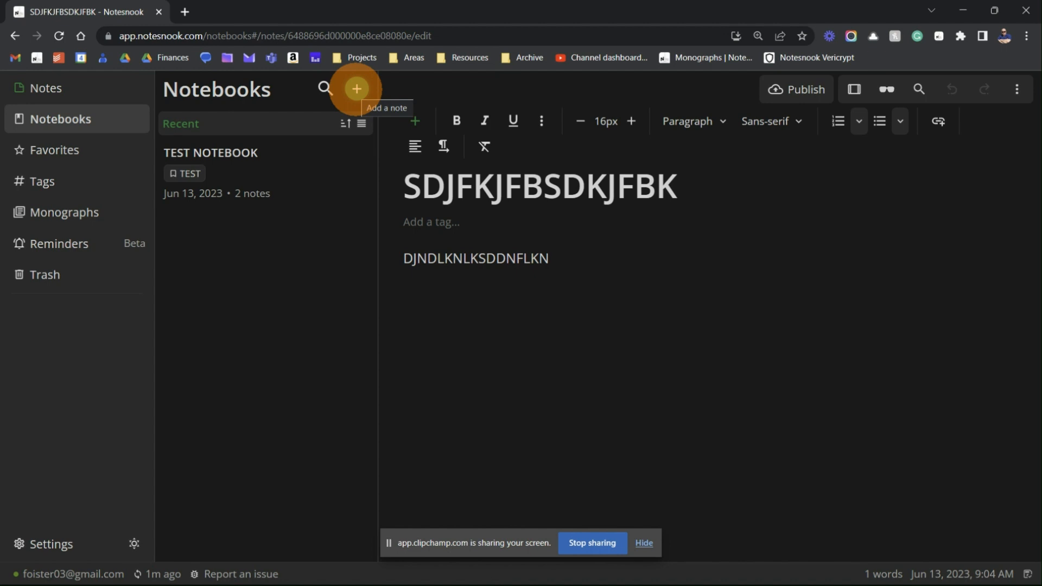
pyautogui.click(356, 88)
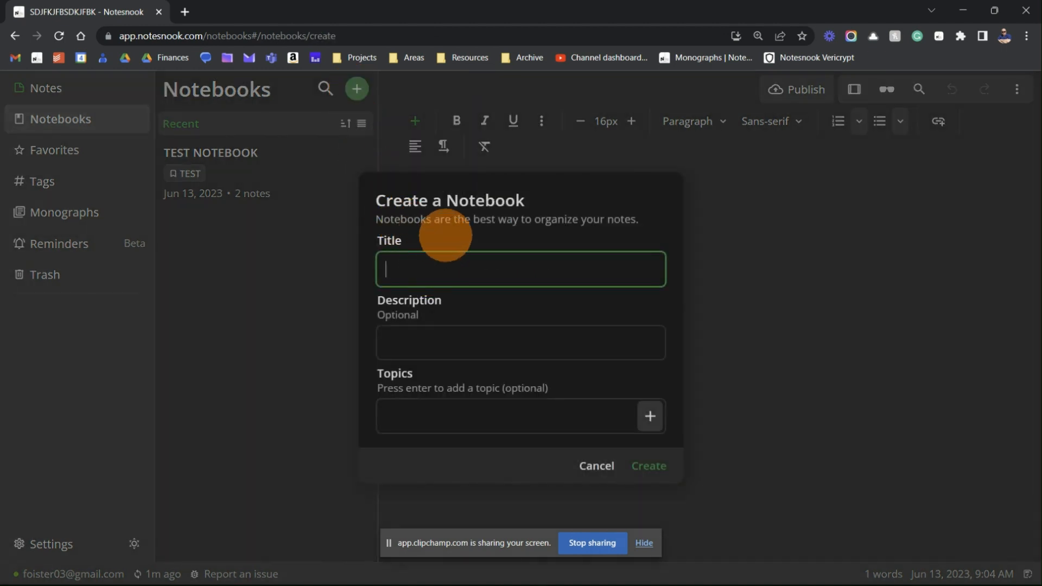
pyautogui.write('pROJECTS')
pyautogui.press('BackSpace')
pyautogui.press('BackSpace')
pyautogui.press('BackSpace')
pyautogui.press('BackSpace')
pyautogui.press('BackSpace')
pyautogui.press('BackSpace')
pyautogui.press('BackSpace')
pyautogui.press('BackSpace')
pyautogui.write('Projects')
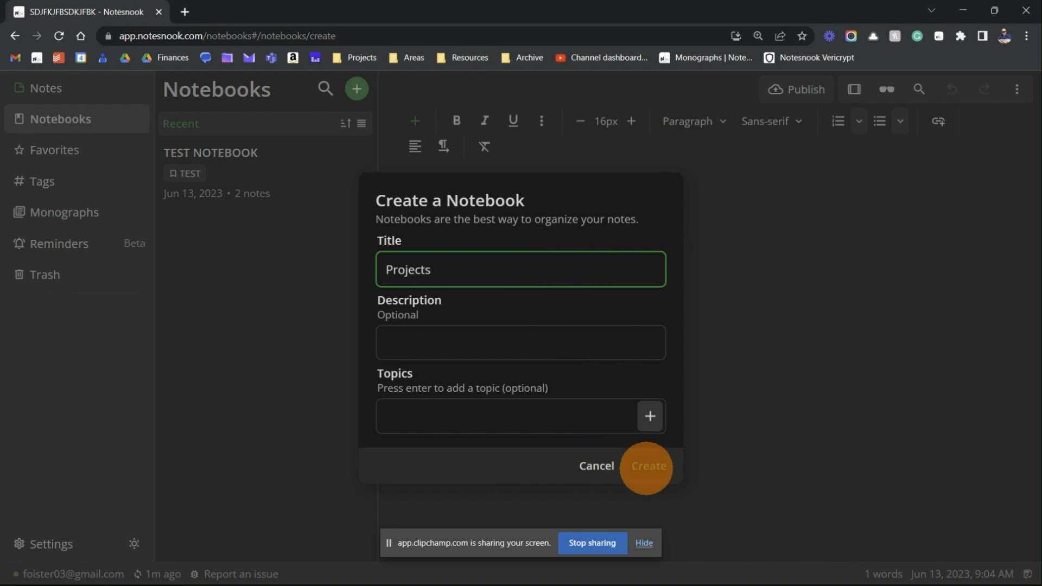
pyautogui.click(646, 465)
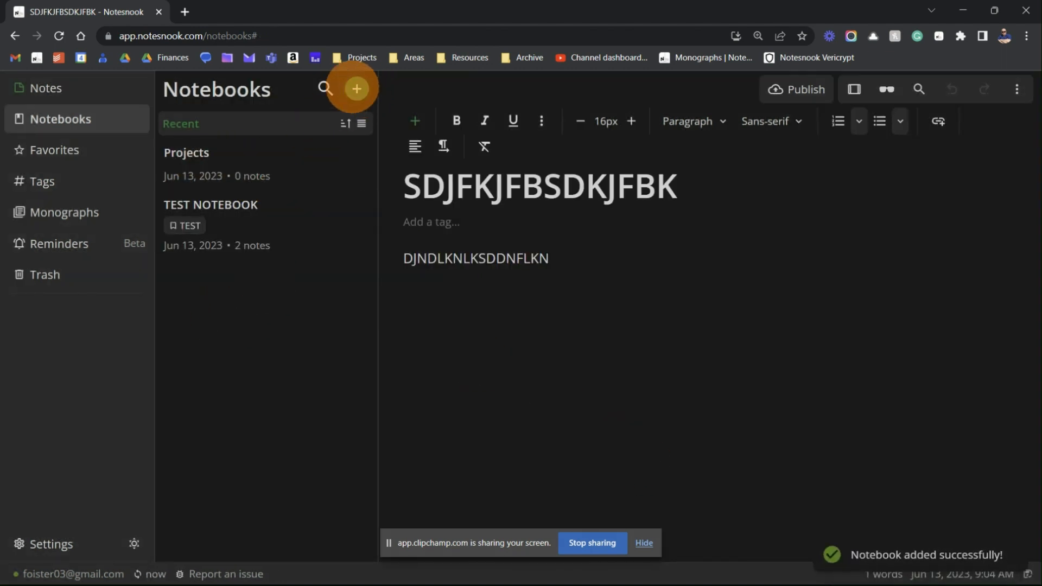
# Step: Create a notebook titled "Areas" without a description or topics
pyautogui.click(356, 88)
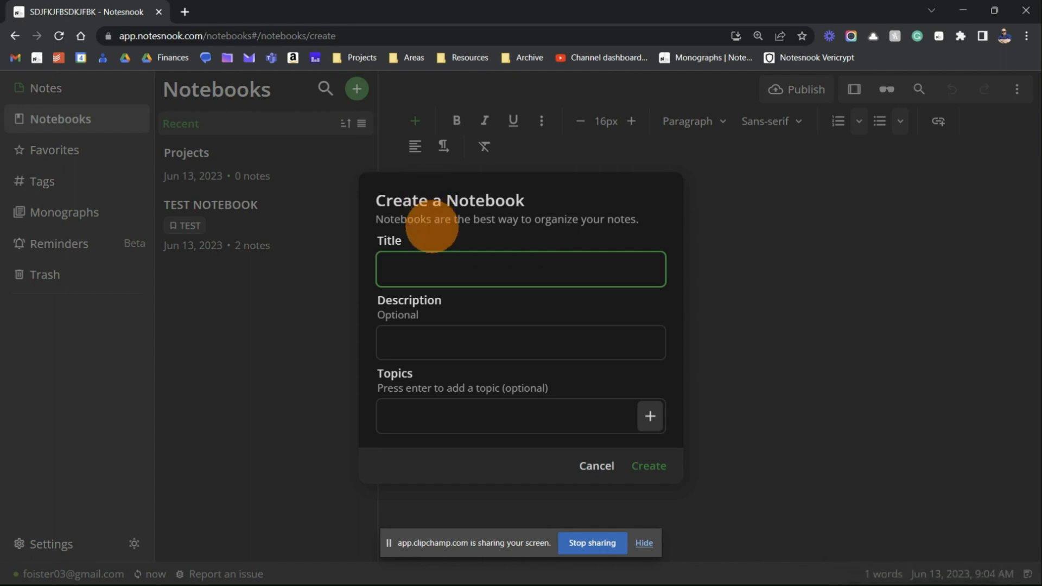
pyautogui.write('Areas')
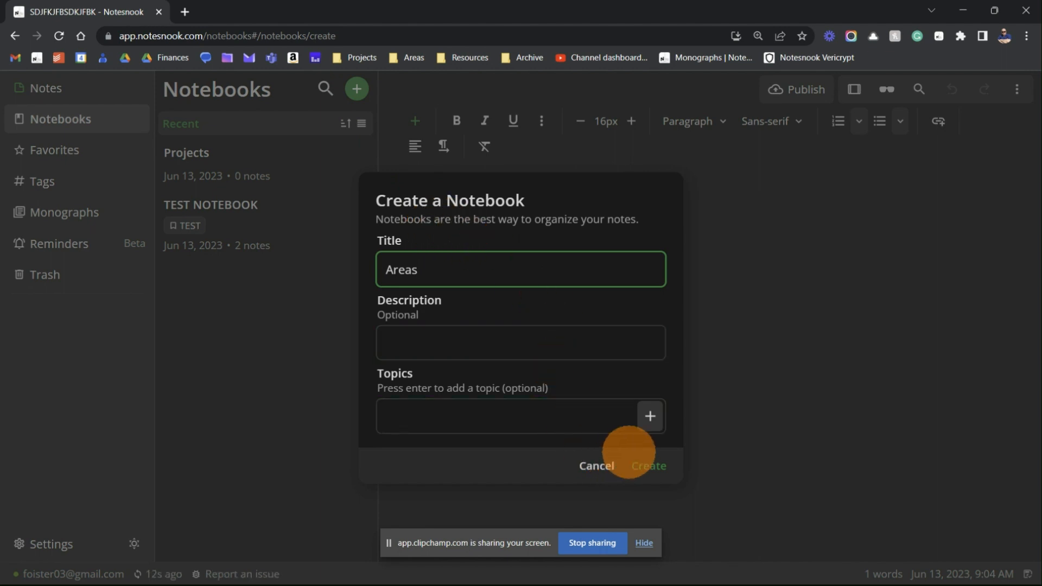
pyautogui.click(649, 465)
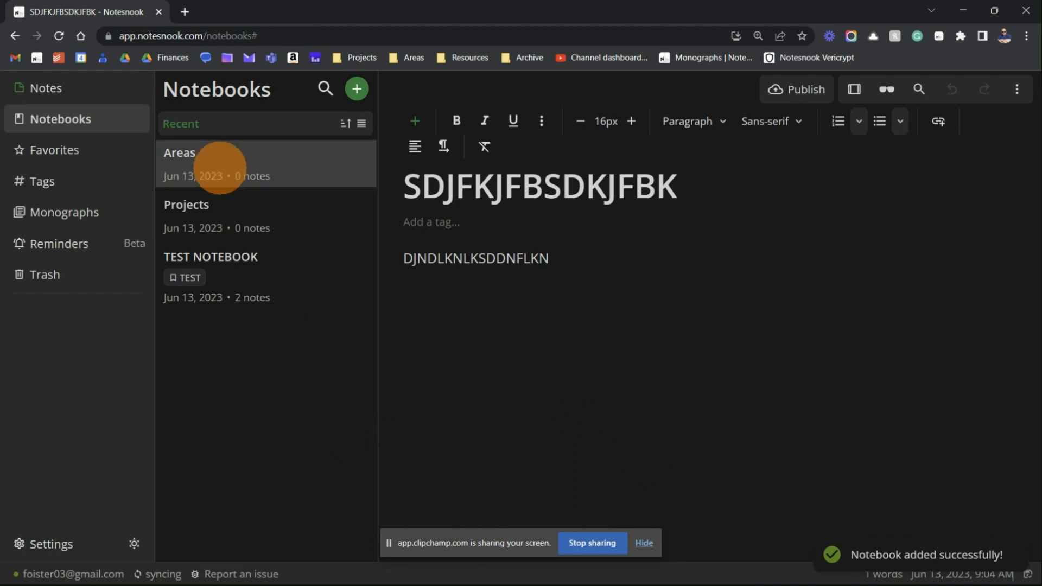
# Step: Try to create a notebook titled "Resources" without a description or topics
pyautogui.click(356, 88)
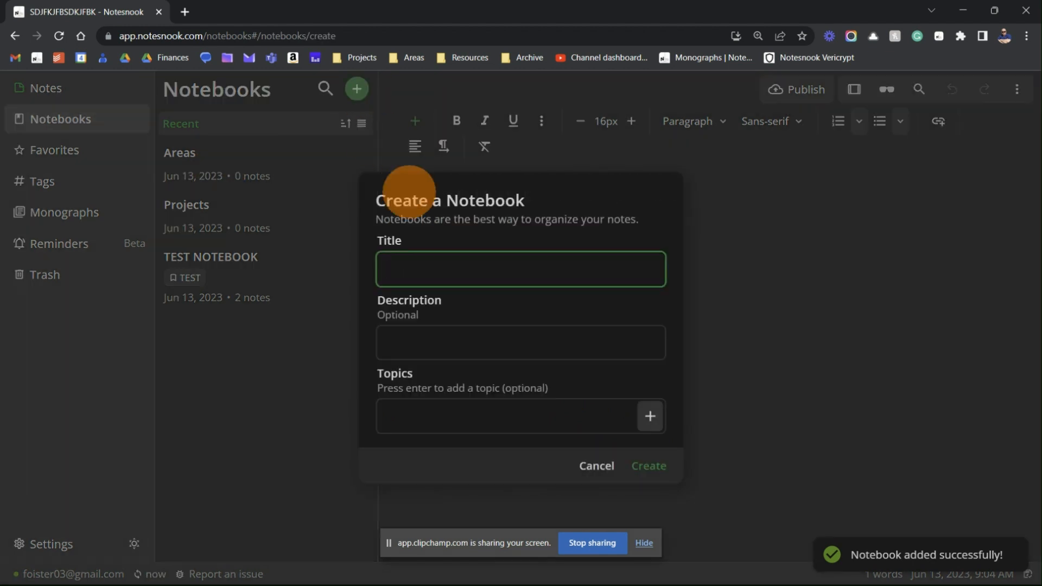
pyautogui.write('Resources')
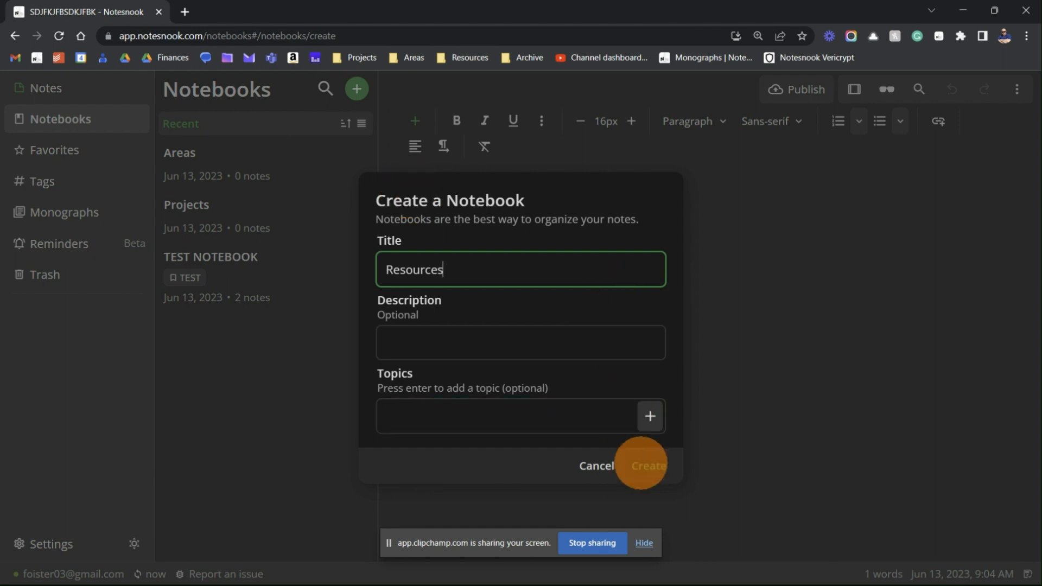
pyautogui.click(645, 466)
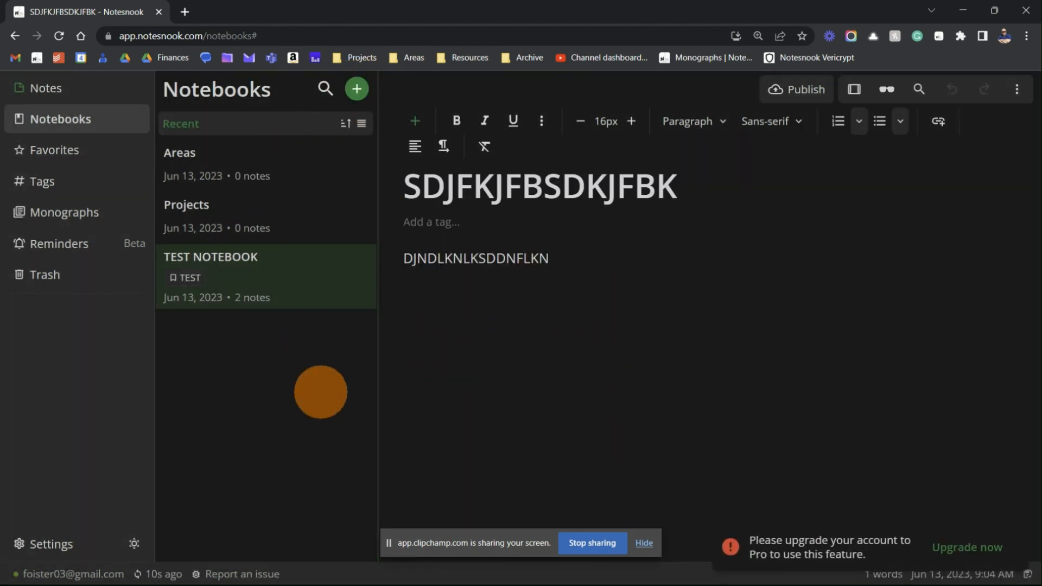
# Step: Try to create a notebook titled "Archive" without a description or topics
pyautogui.click(356, 88)
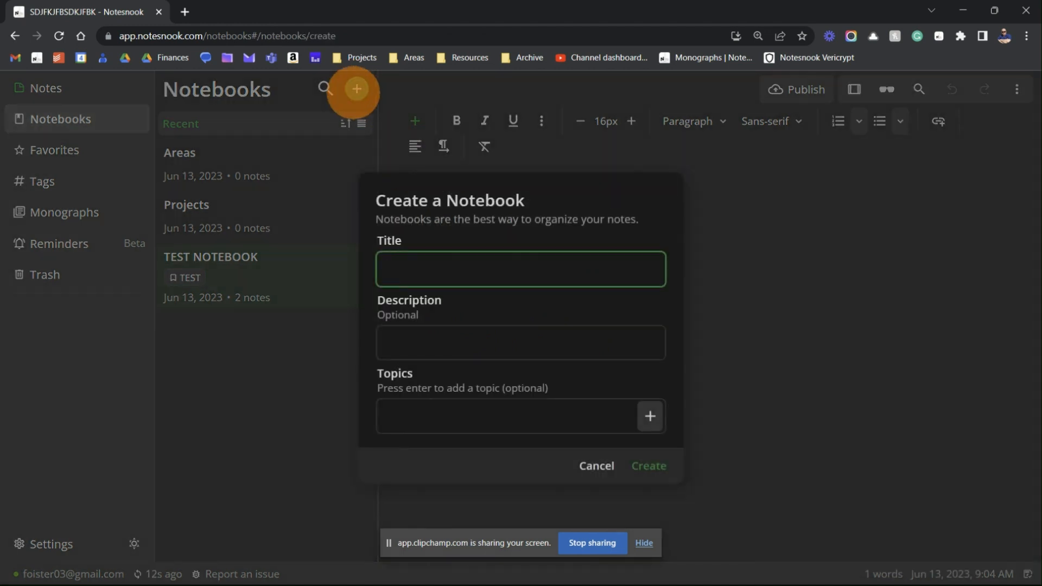
pyautogui.write('Archive')
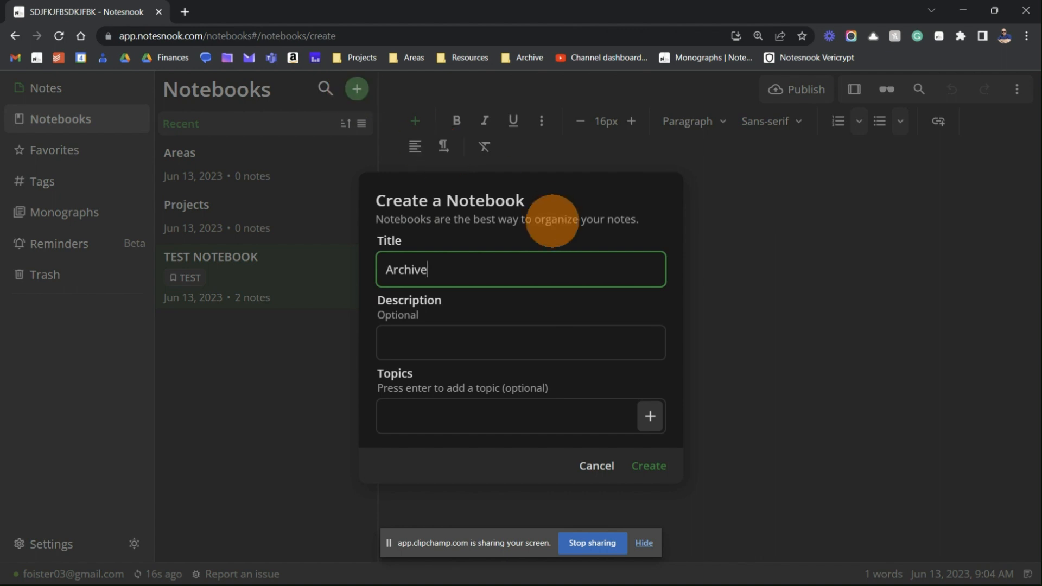
pyautogui.click(636, 466)
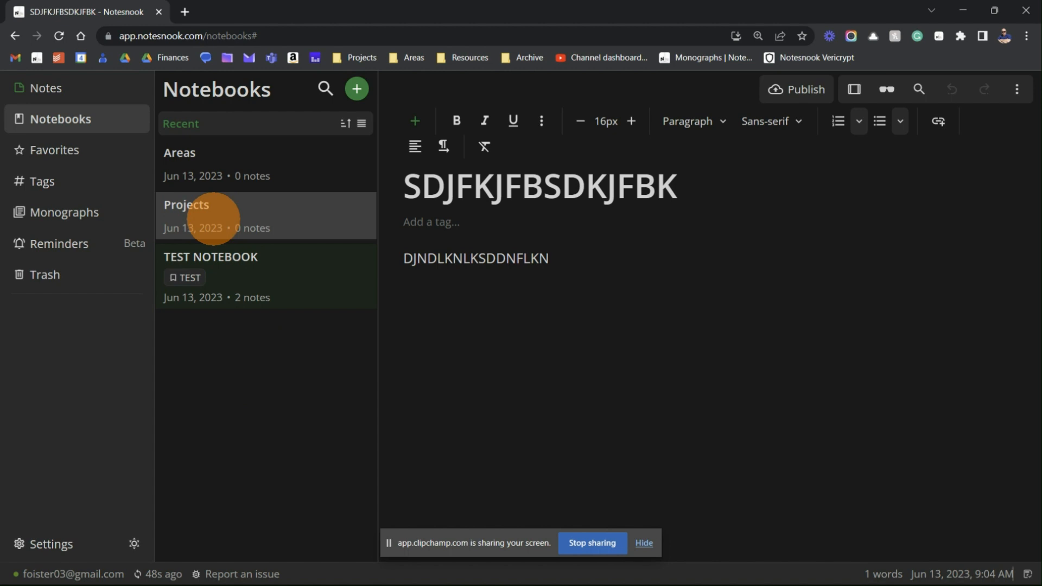
# Step: Open the Projects notebook to view its contents and return to the list of notebooks
pyautogui.click(199, 215)
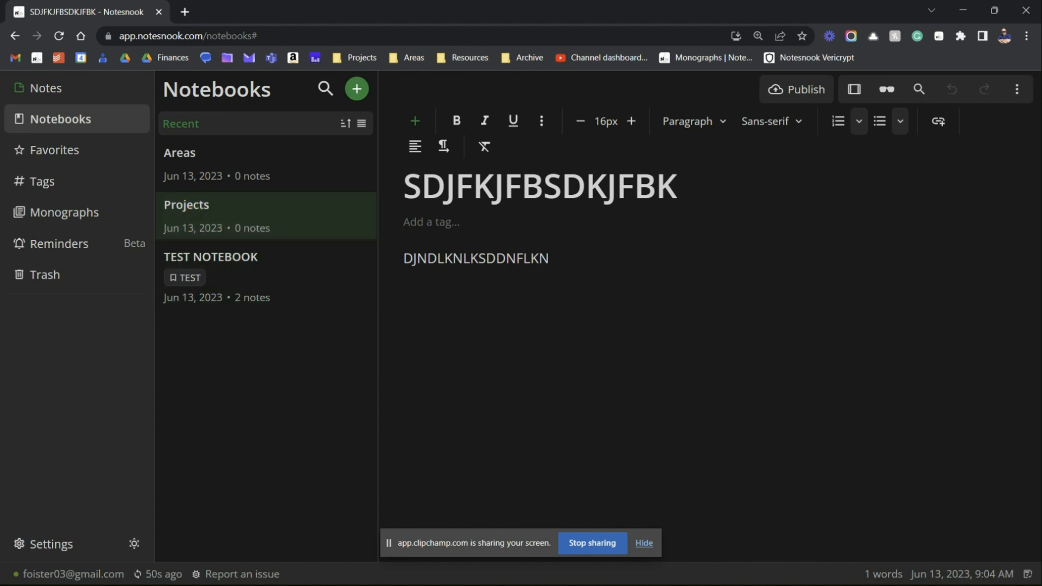
pyautogui.click(173, 85)
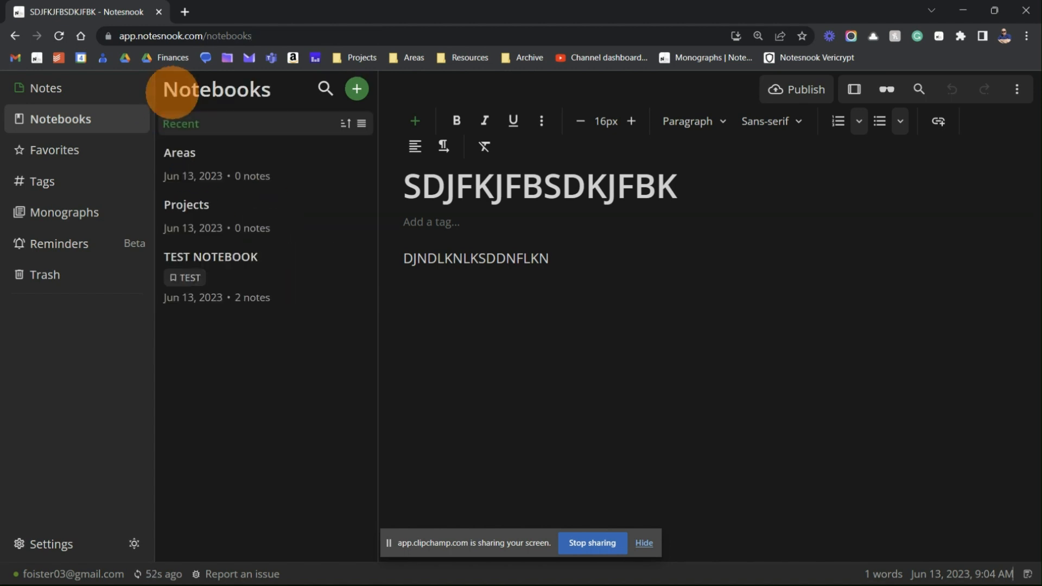